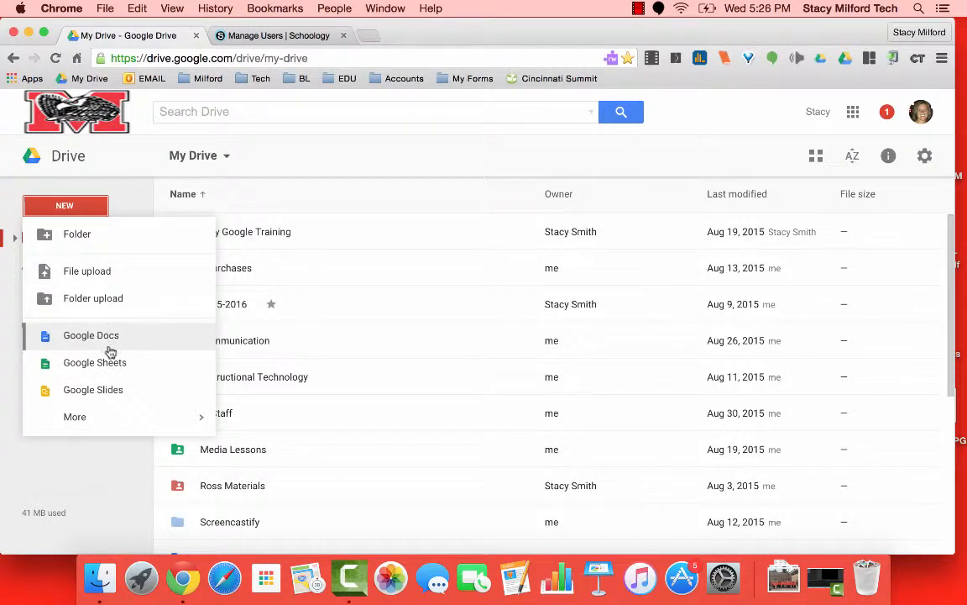
{"action": "mouse_move", "coordinate": [98, 423]}
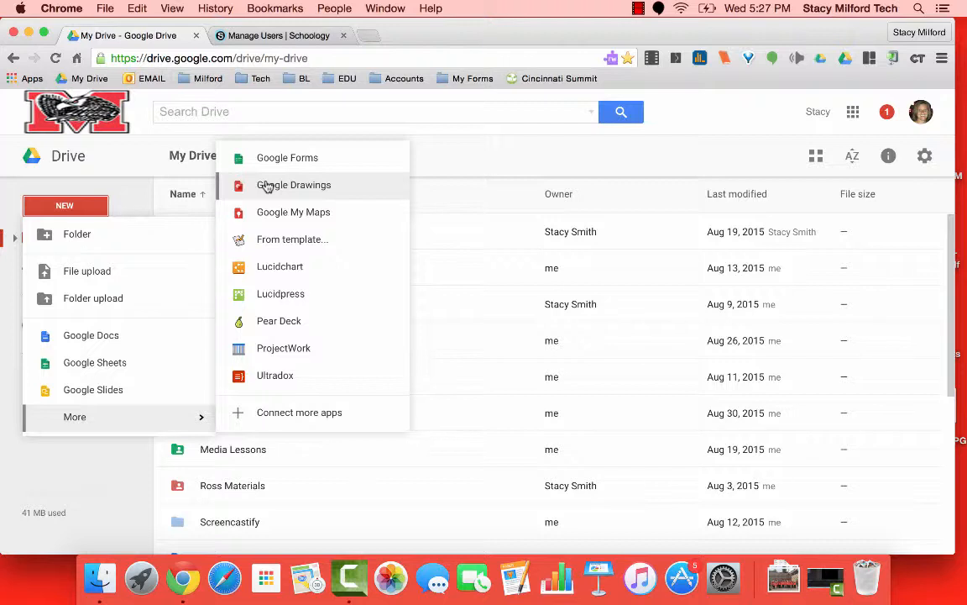
{"action": "left_click", "coordinate": [470, 156]}
Open the file upload picker to view the files on the Desktop, and dismiss it without uploading anything
{"action": "left_click", "coordinate": [67, 208]}
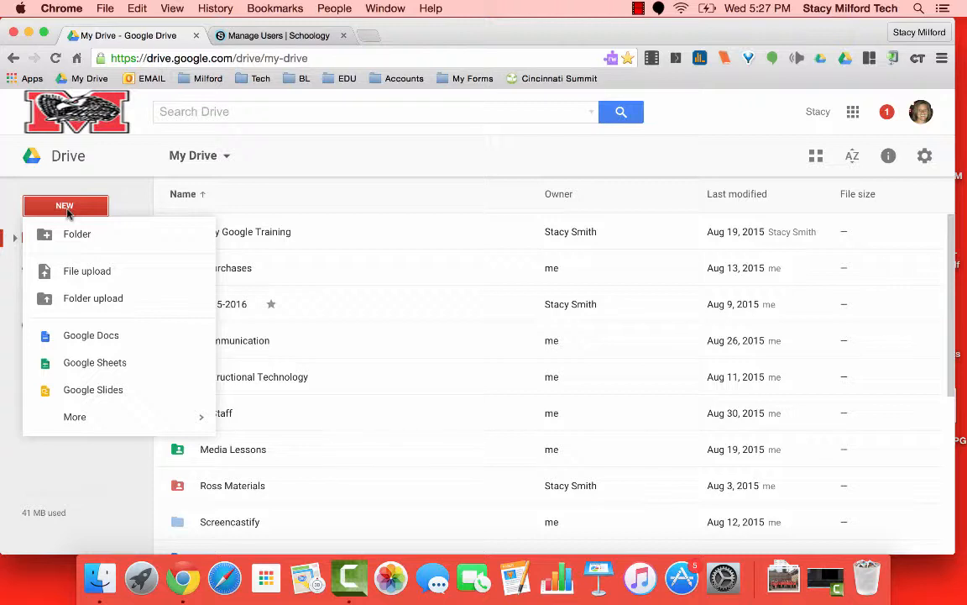
{"action": "left_click", "coordinate": [86, 271]}
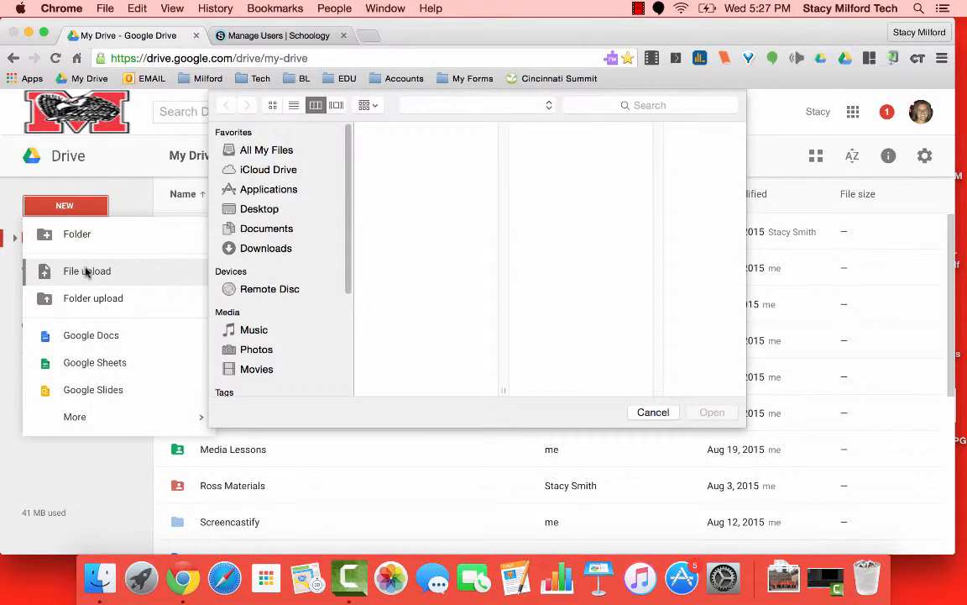
{"action": "scroll", "coordinate": [470, 239], "scroll_direction": "up", "scroll_amount": 3}
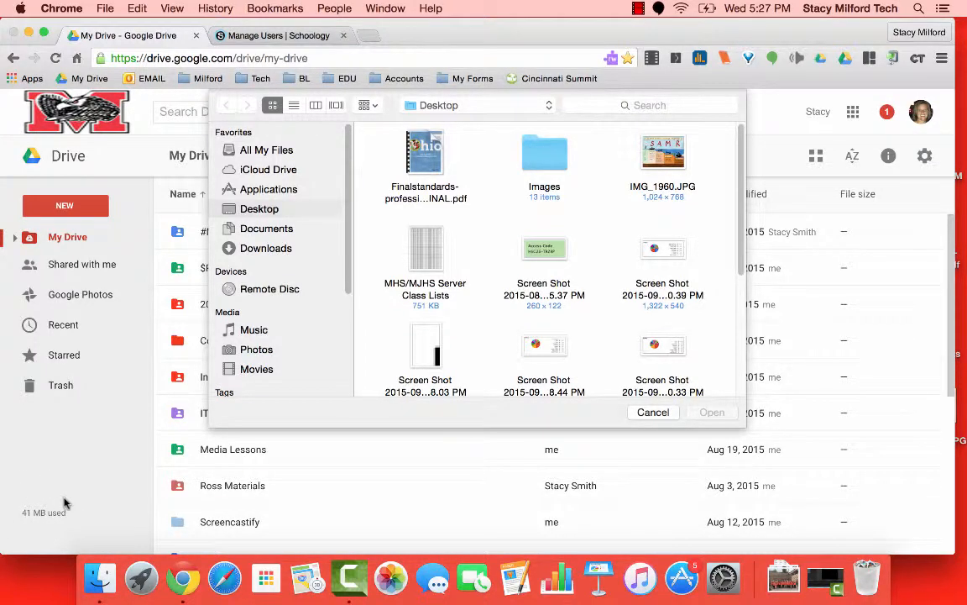
{"action": "left_click", "coordinate": [653, 415]}
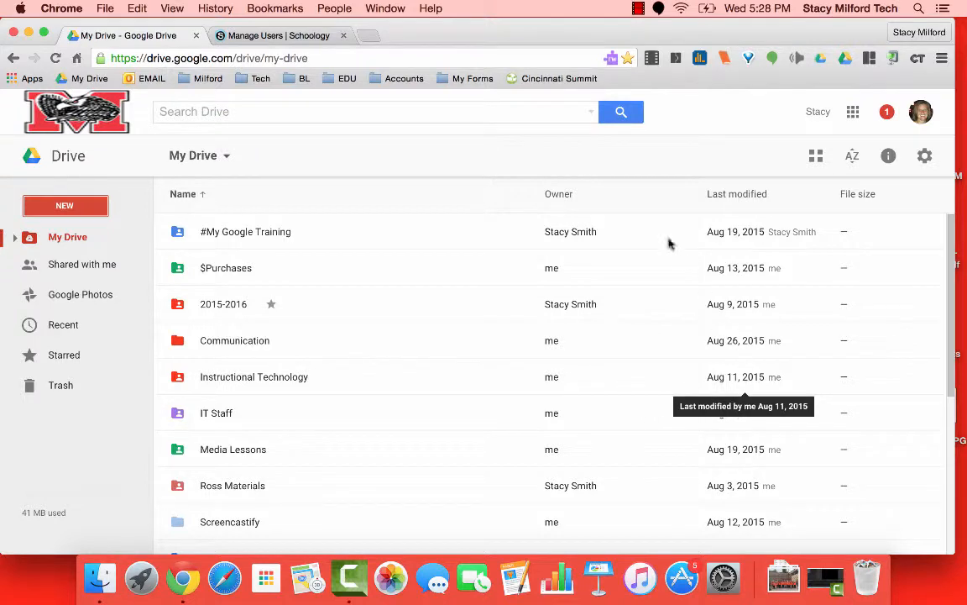
In the Drive settings, turn the conversion of uploaded files to Google Docs editor format off and on again, and close the settings
{"action": "left_click", "coordinate": [924, 156]}
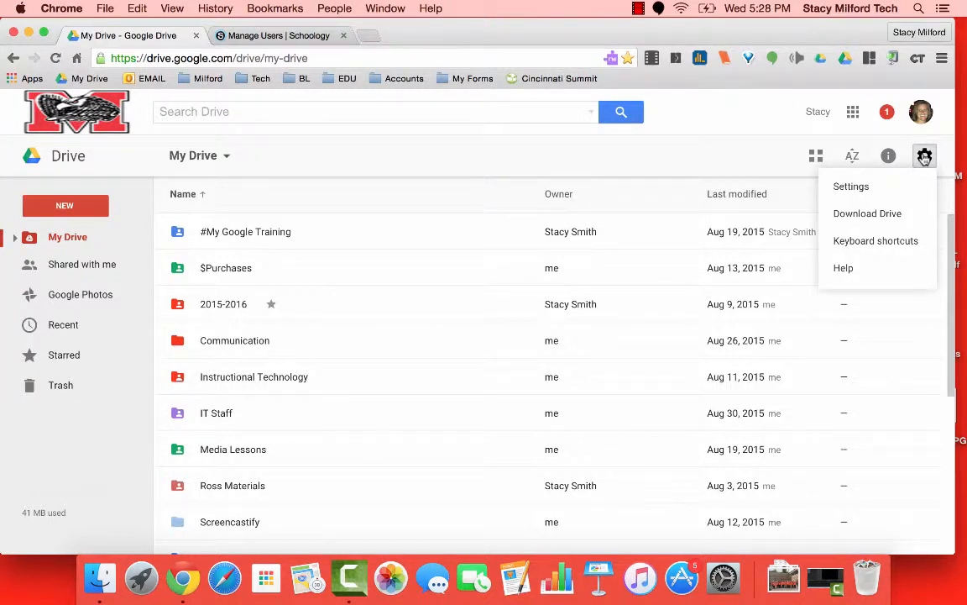
{"action": "left_click", "coordinate": [852, 192]}
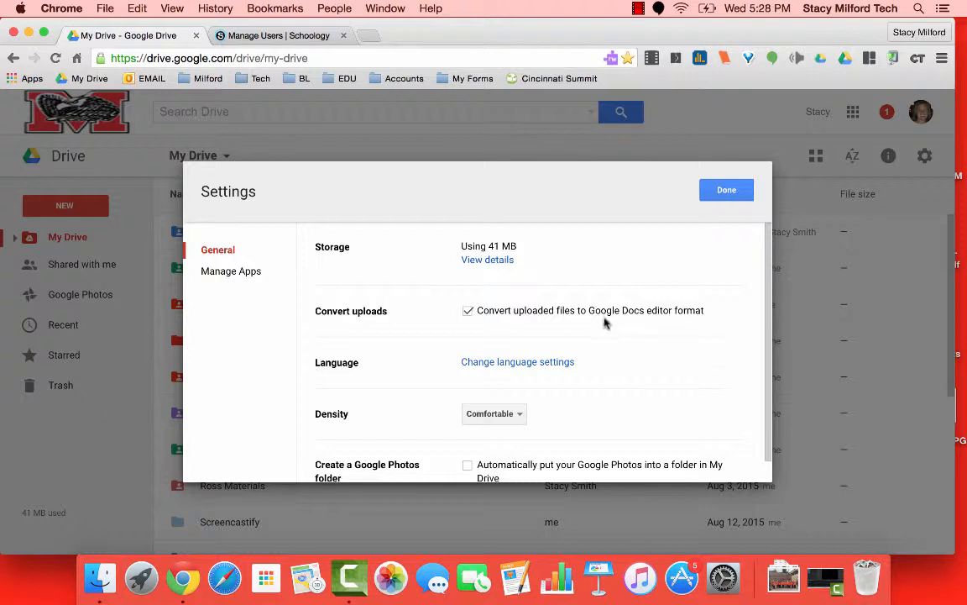
{"action": "left_click", "coordinate": [468, 312]}
{"action": "left_click", "coordinate": [467, 312]}
{"action": "left_click", "coordinate": [728, 191]}
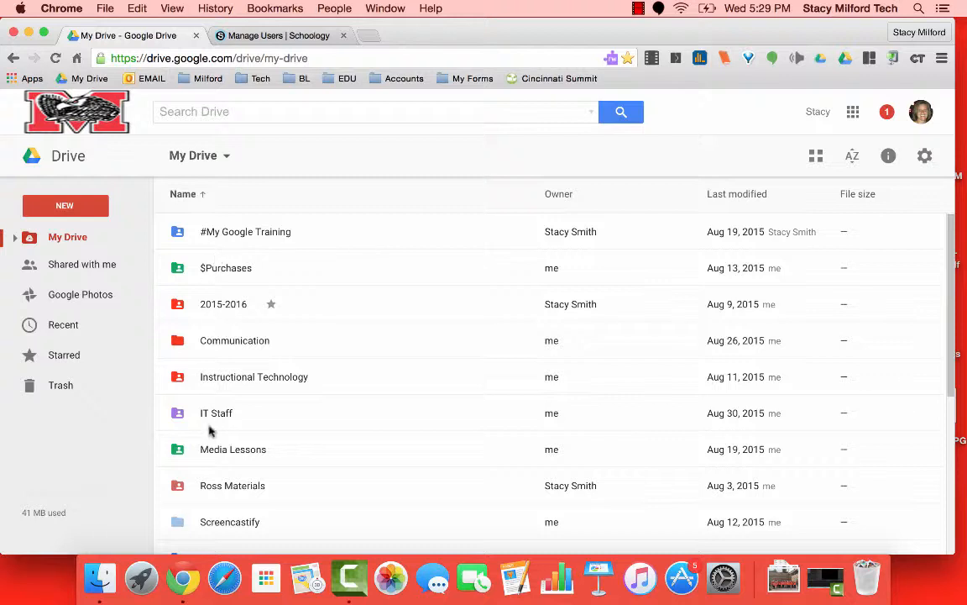
Open the Google Drive/Chrome Sept. 2015 document from the Technology PD Materials folder
{"action": "scroll", "coordinate": [231, 453], "scroll_direction": "down", "scroll_amount": 5}
{"action": "double_click", "coordinate": [259, 460]}
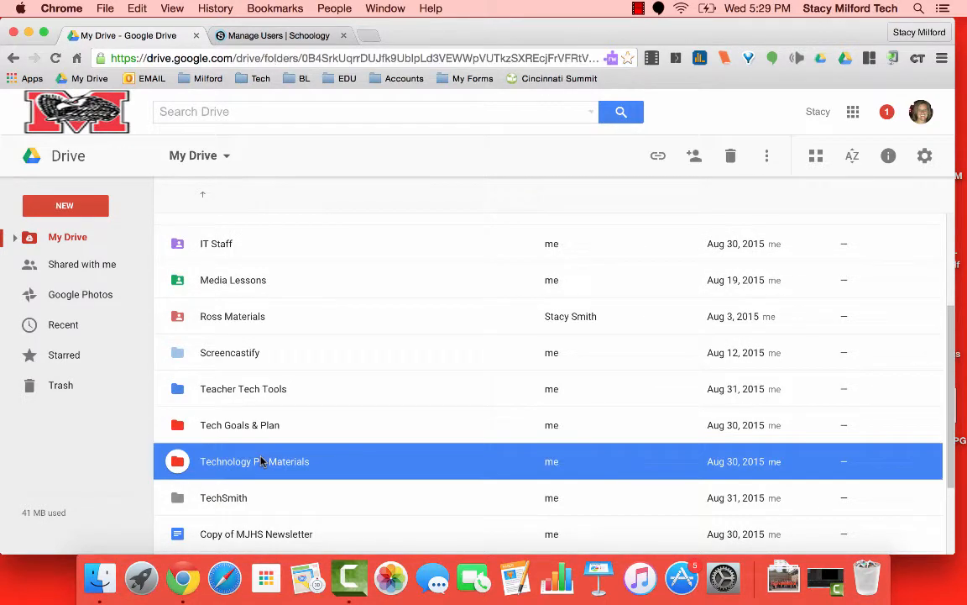
{"action": "double_click", "coordinate": [277, 486]}
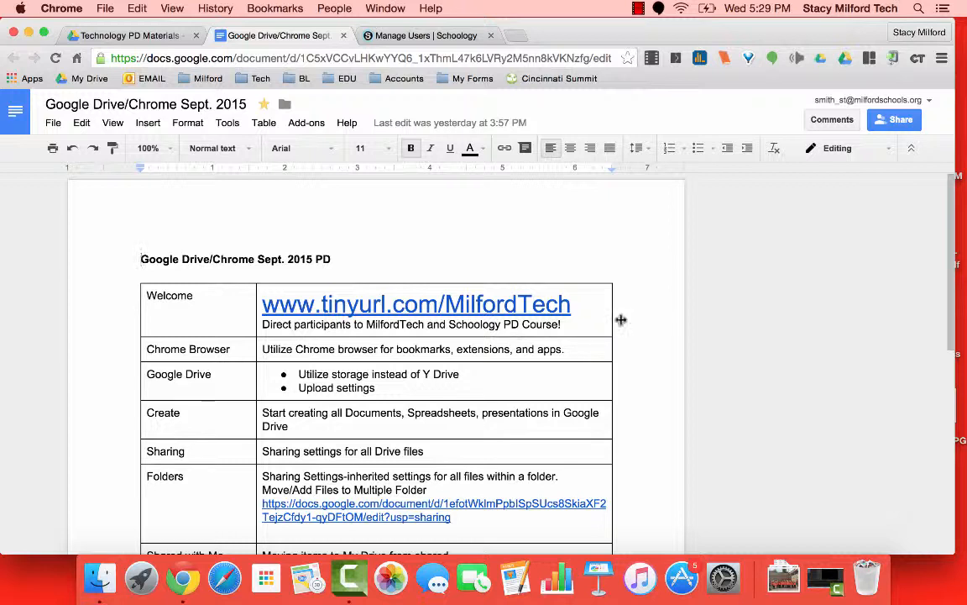
Set the border color of the document's table to white in the table properties and check the result down the page
{"action": "left_click", "coordinate": [264, 122]}
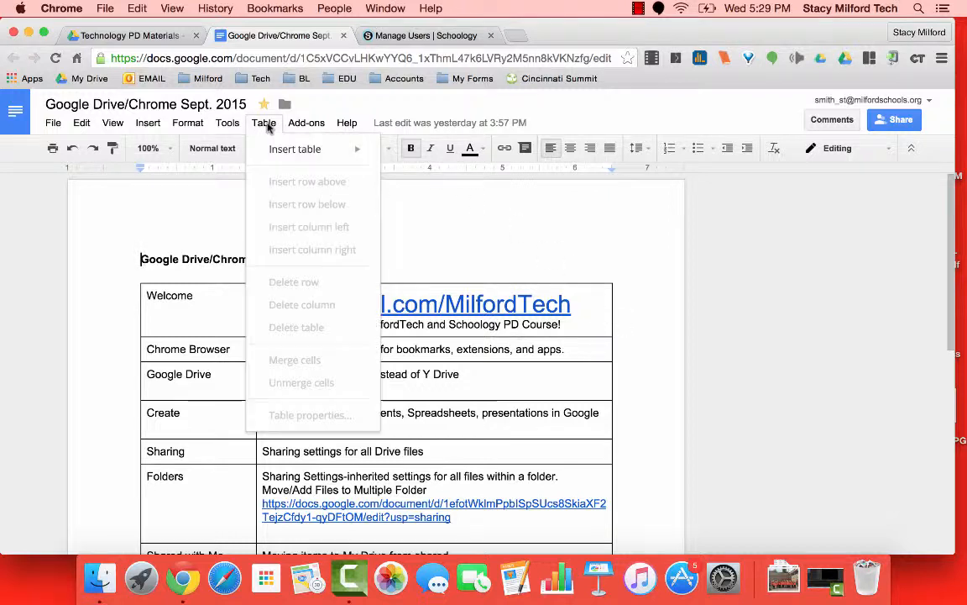
{"action": "left_click", "coordinate": [542, 304]}
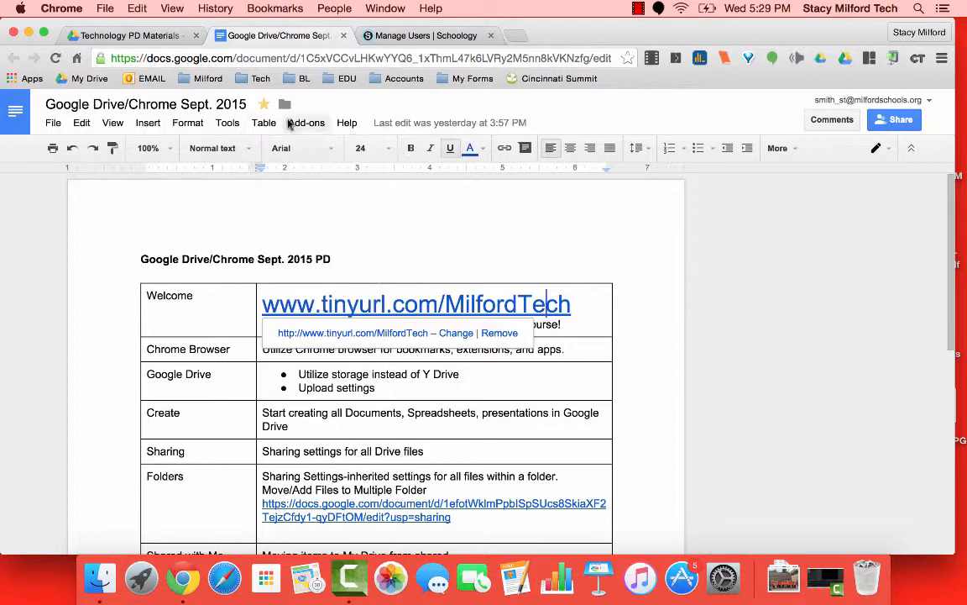
{"action": "left_click", "coordinate": [263, 123]}
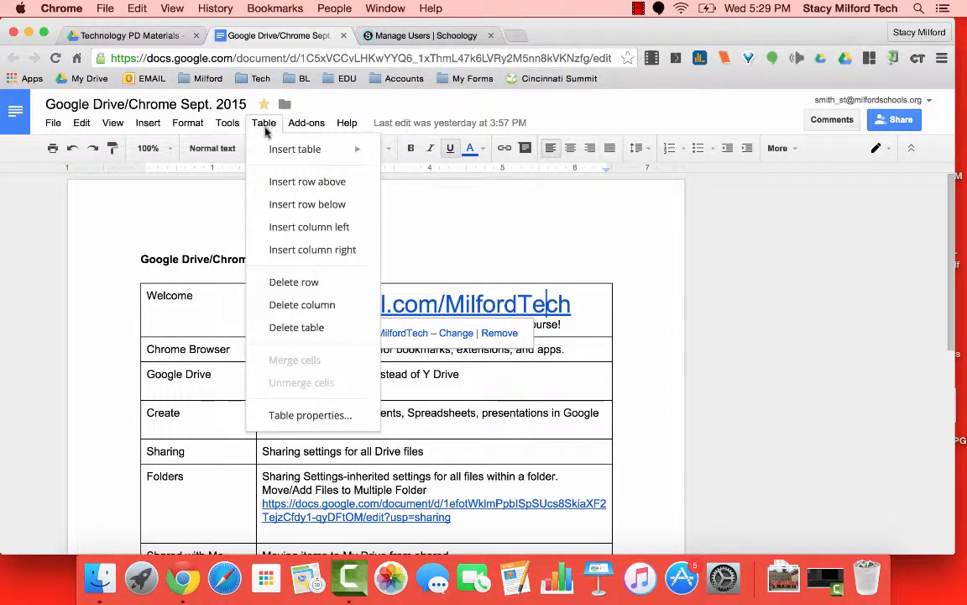
{"action": "left_click", "coordinate": [272, 416]}
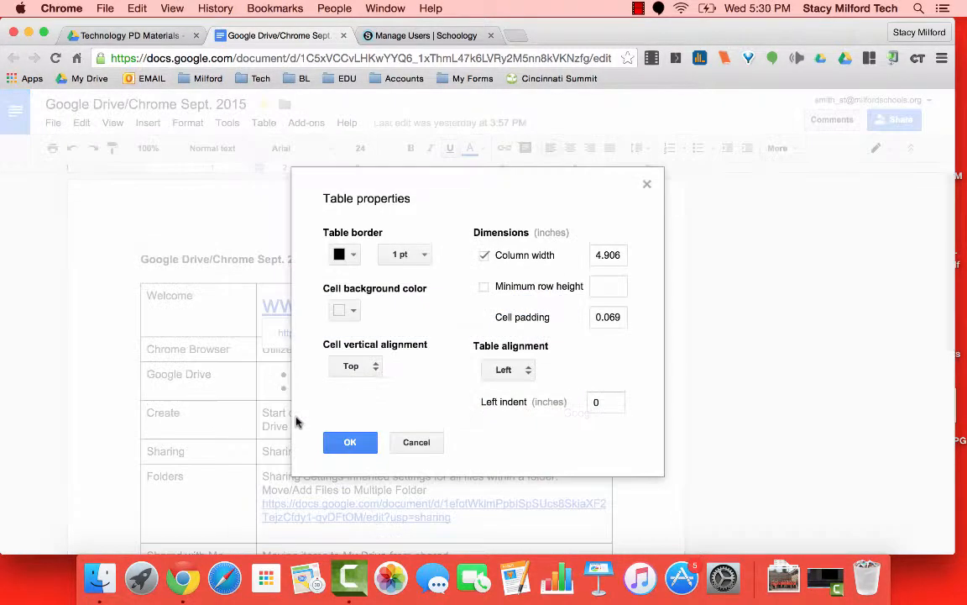
{"action": "left_click", "coordinate": [351, 256]}
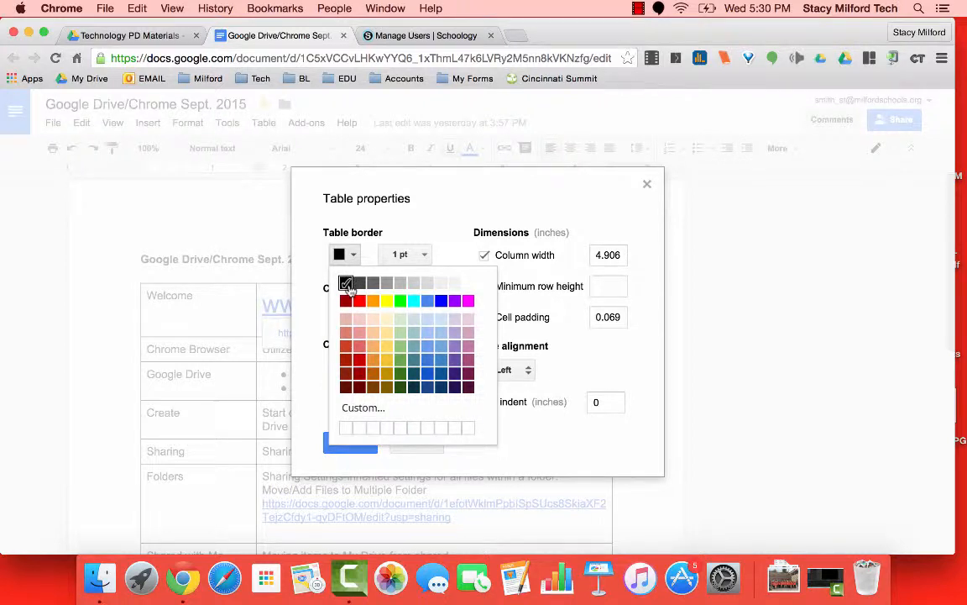
{"action": "left_click", "coordinate": [467, 283]}
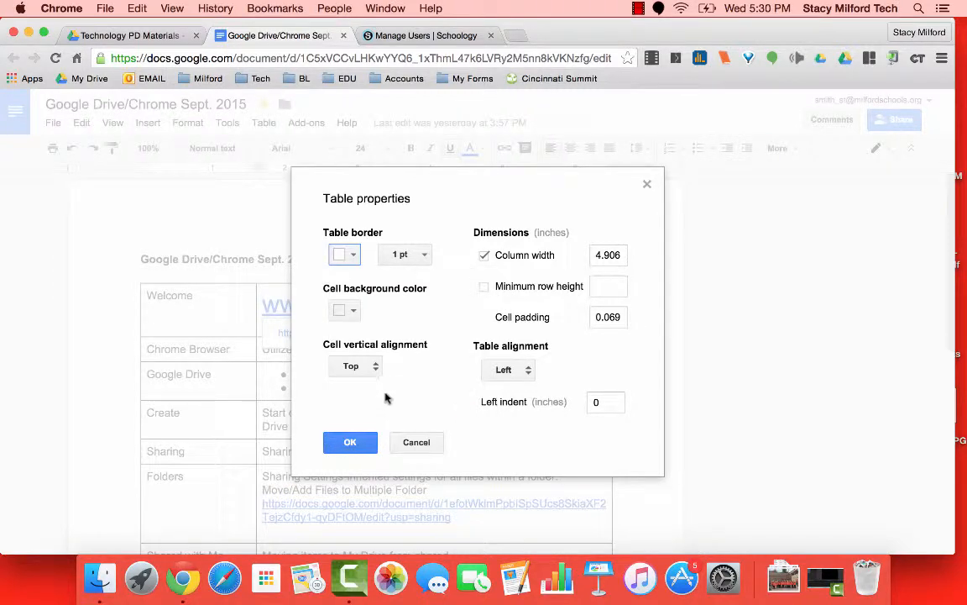
{"action": "left_click", "coordinate": [350, 442]}
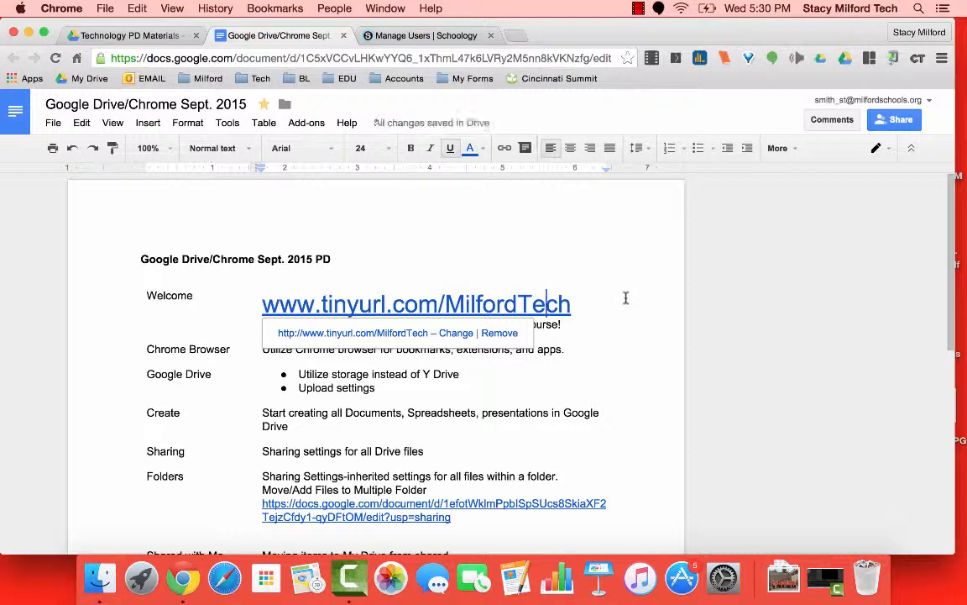
{"action": "scroll", "coordinate": [626, 296], "scroll_direction": "down", "scroll_amount": 1}
{"action": "scroll", "coordinate": [626, 296], "scroll_direction": "down", "scroll_amount": 5}
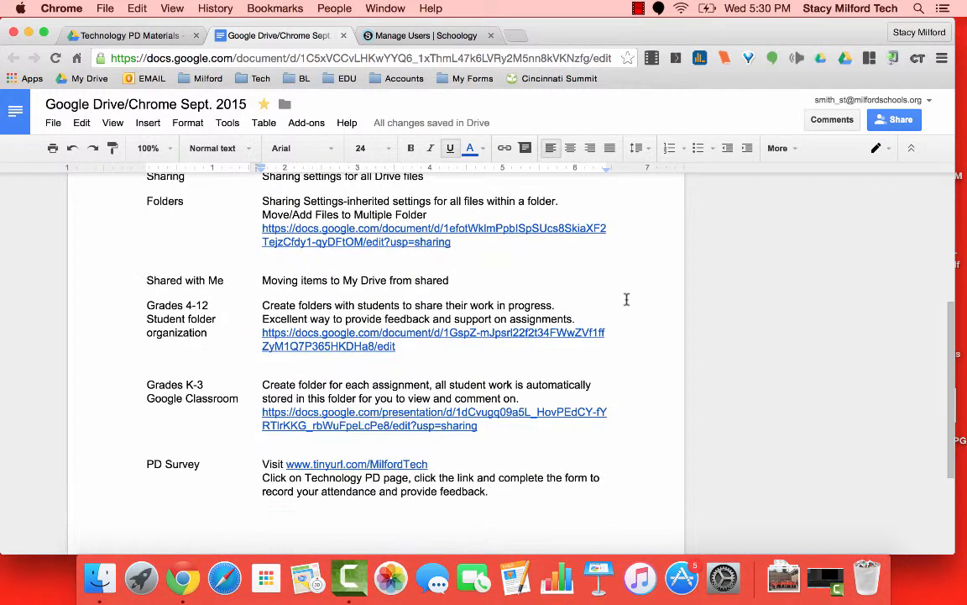
{"action": "scroll", "coordinate": [627, 299], "scroll_direction": "up", "scroll_amount": 5}
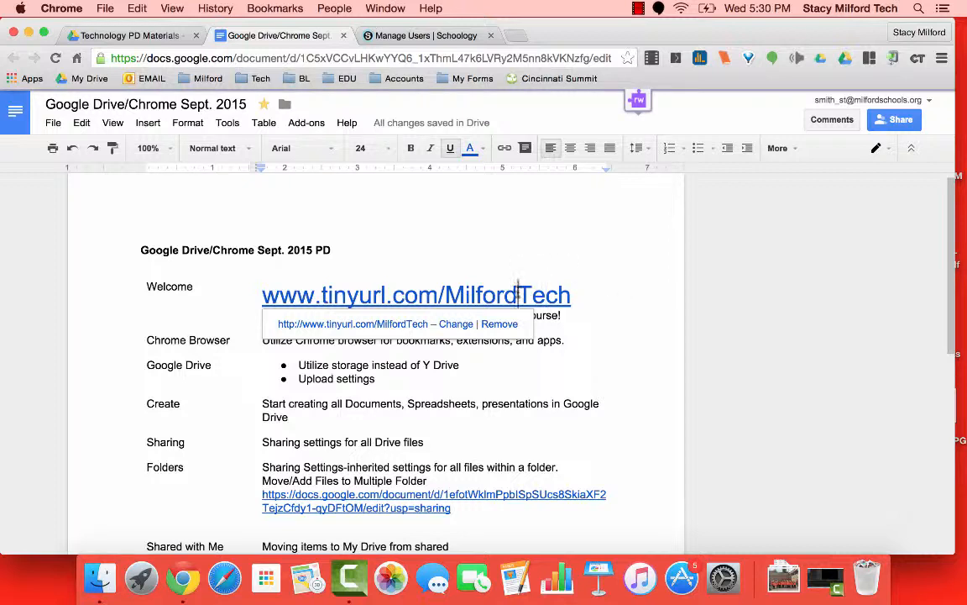
Set the table's border color back to black in the table properties
{"action": "left_click", "coordinate": [265, 123]}
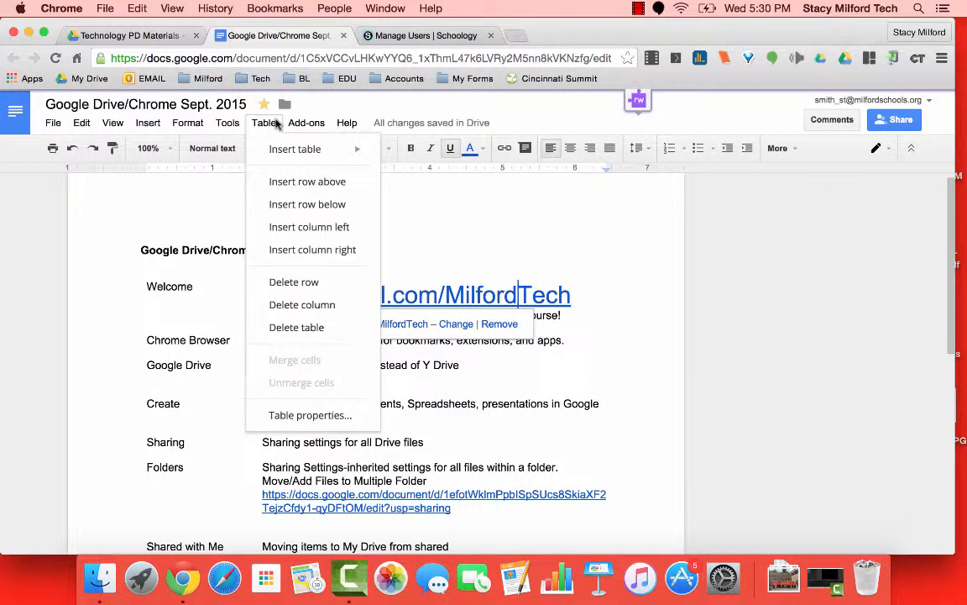
{"action": "left_click", "coordinate": [319, 415]}
{"action": "left_click", "coordinate": [353, 257]}
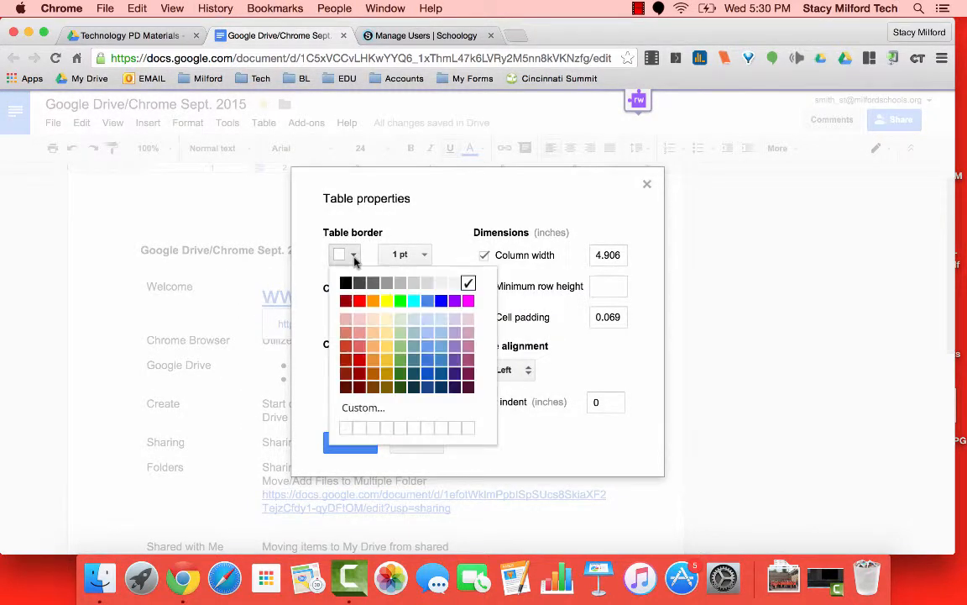
{"action": "left_click", "coordinate": [345, 283]}
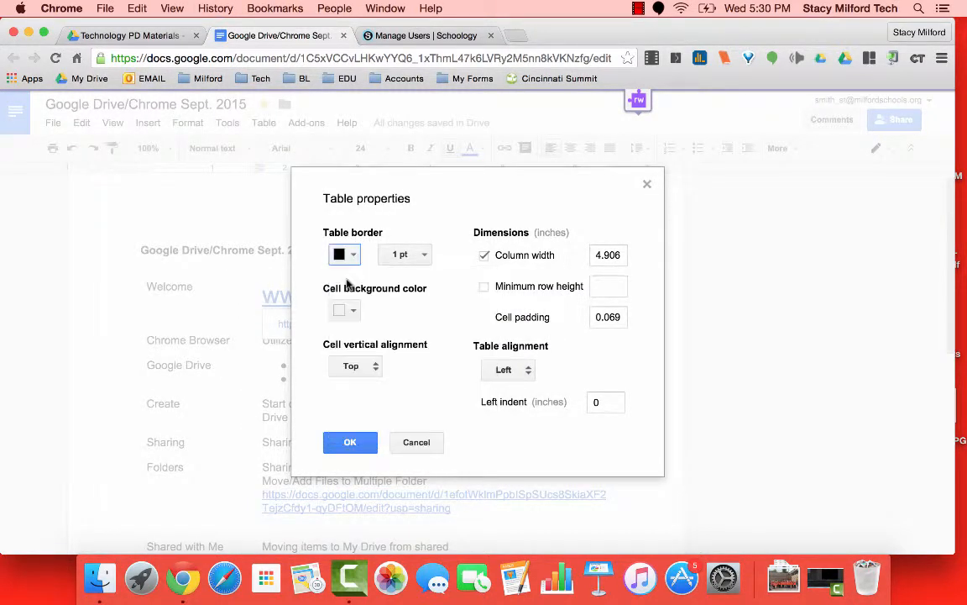
{"action": "left_click", "coordinate": [360, 451]}
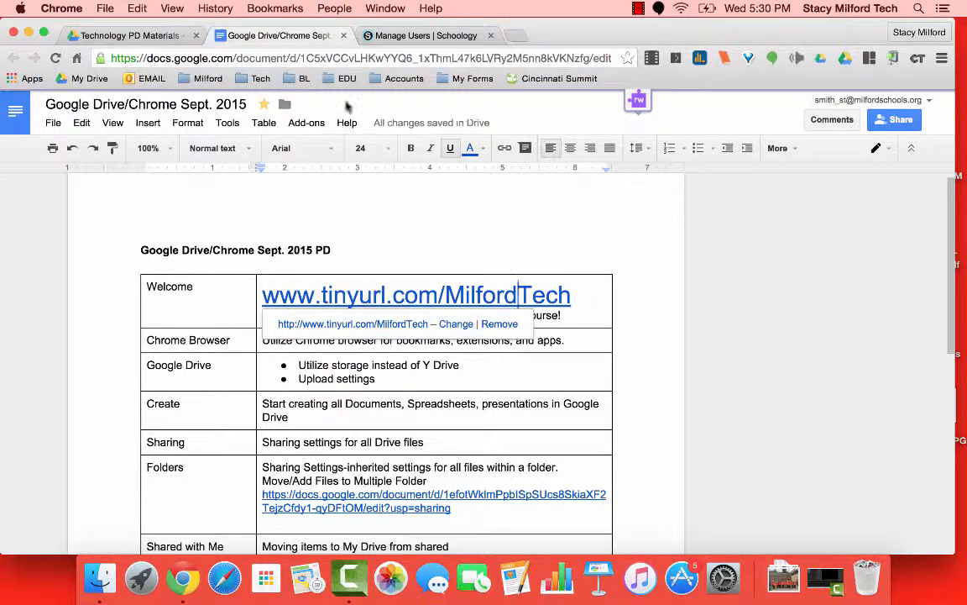
Return to the Technology PD Materials folder, choose the Desktop's Images folder for a folder upload, and cancel it
{"action": "left_click", "coordinate": [139, 37]}
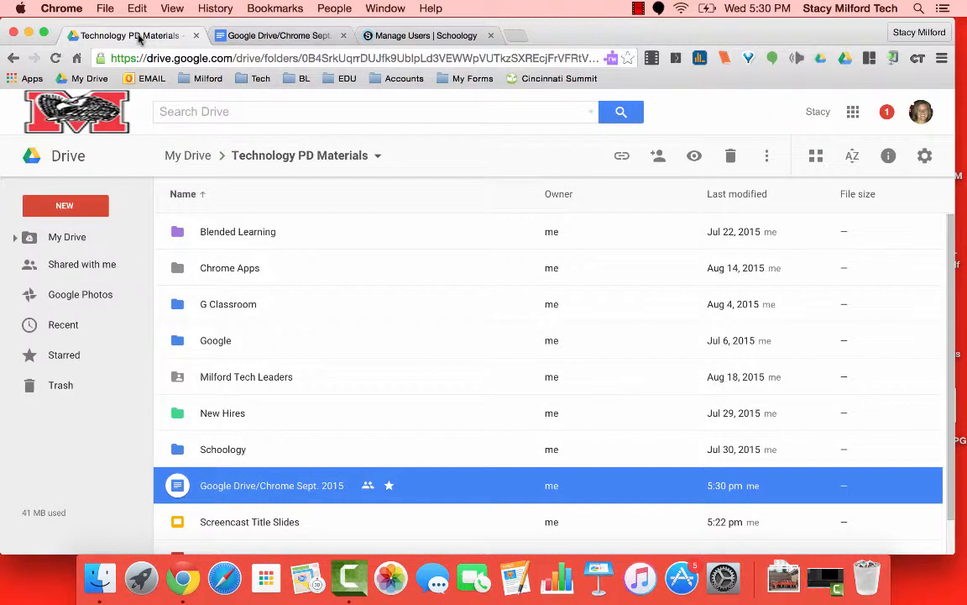
{"action": "left_click", "coordinate": [51, 210]}
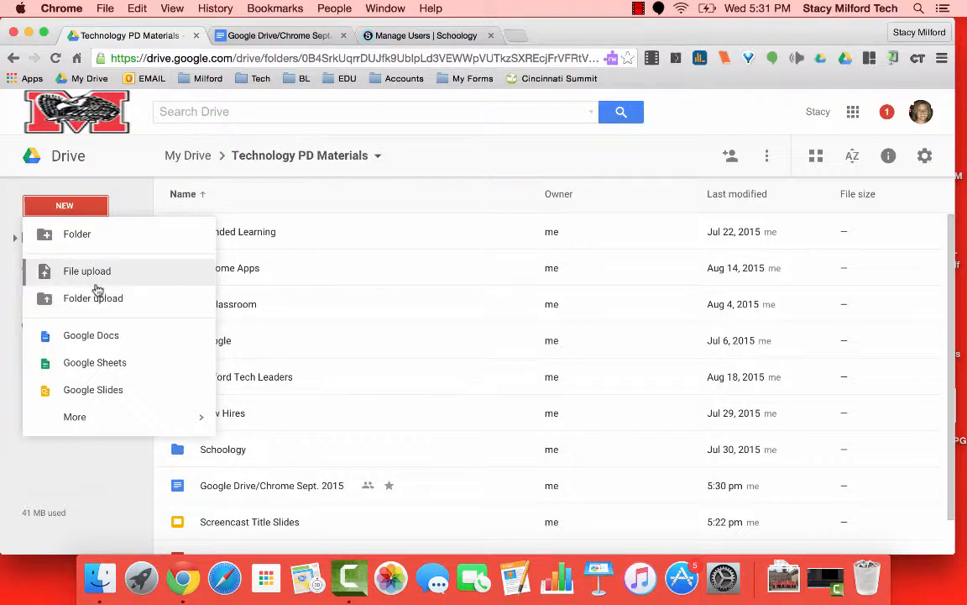
{"action": "left_click", "coordinate": [97, 299]}
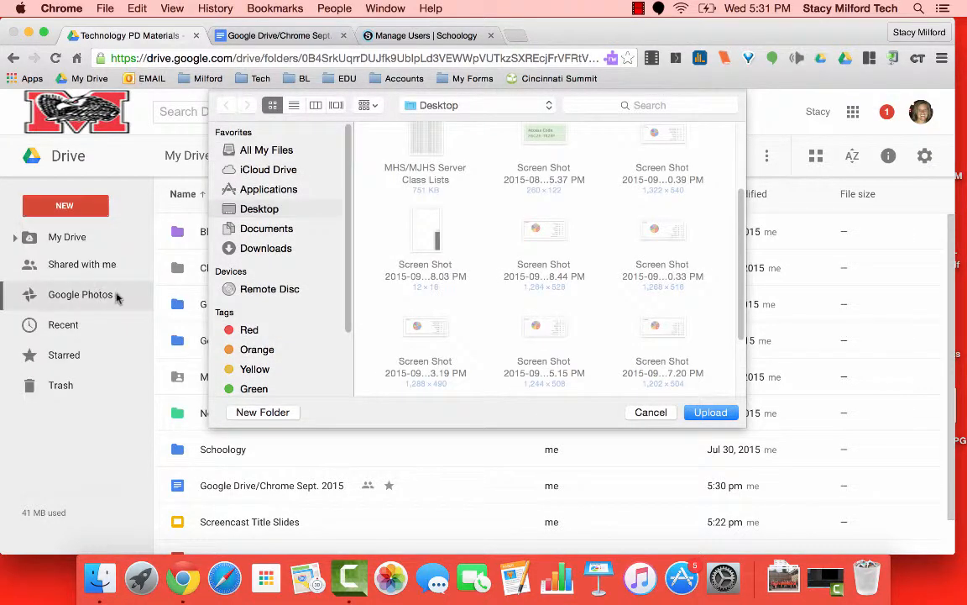
{"action": "left_click", "coordinate": [544, 156]}
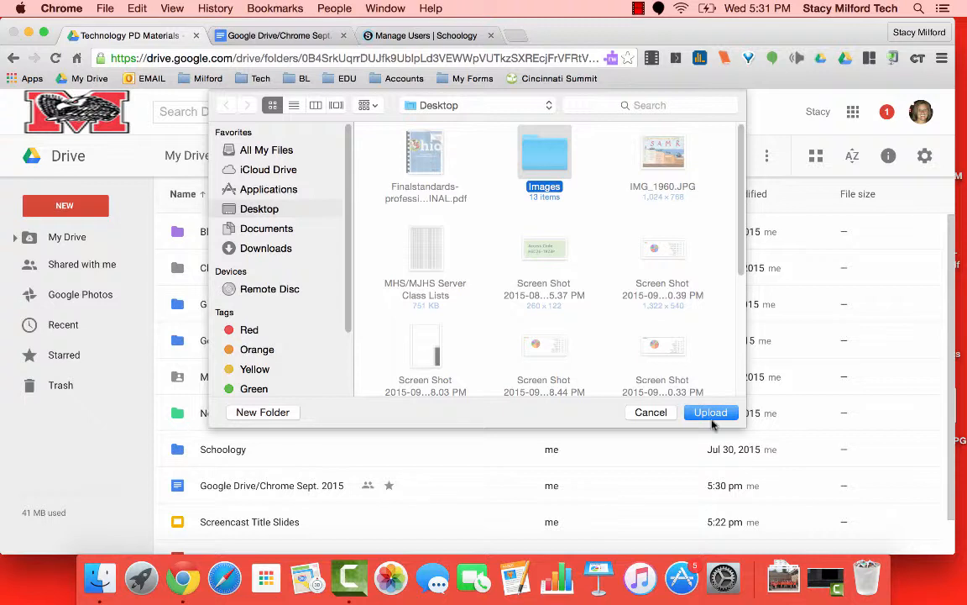
{"action": "left_click", "coordinate": [650, 413]}
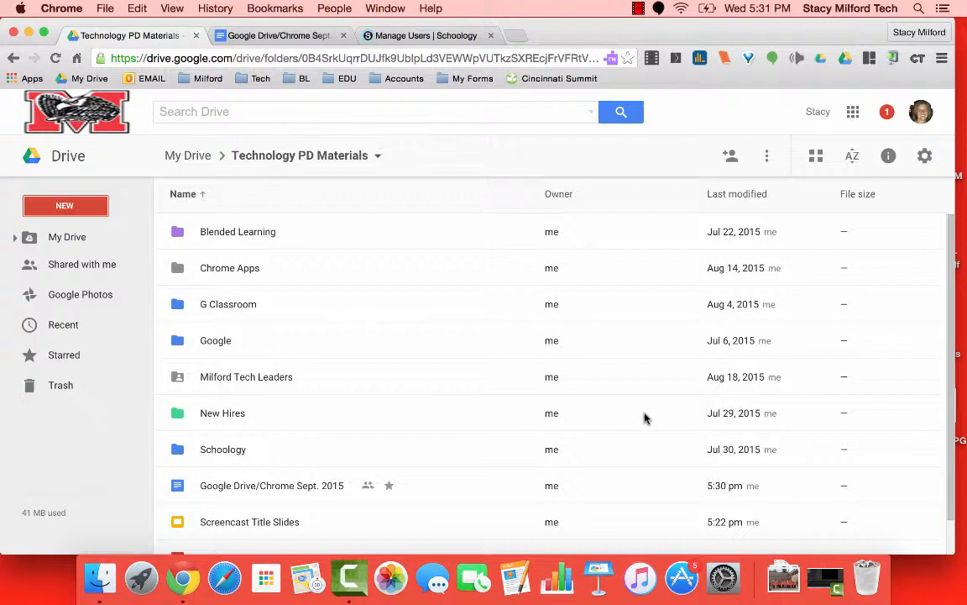
Create a new Google Docs document in the Technology PD Materials folder, enter the text "Title" and name the document Title
{"action": "left_click", "coordinate": [58, 210]}
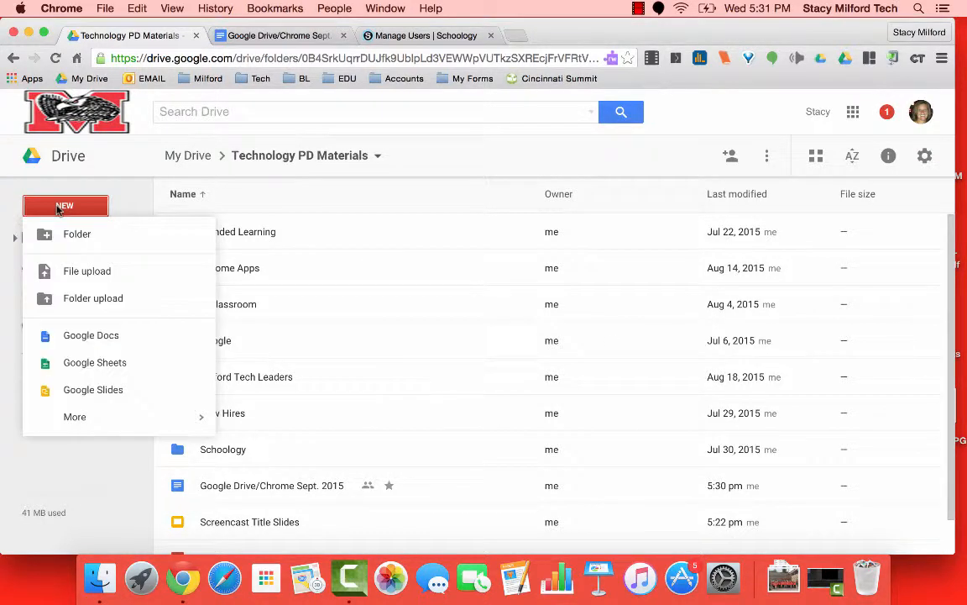
{"action": "left_click", "coordinate": [106, 338]}
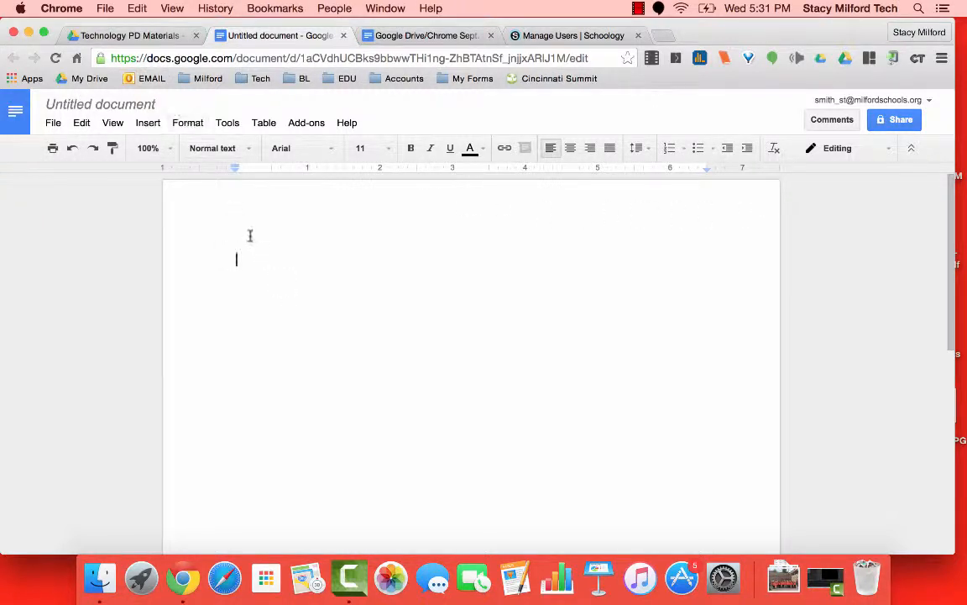
{"action": "type", "text": "titl"}
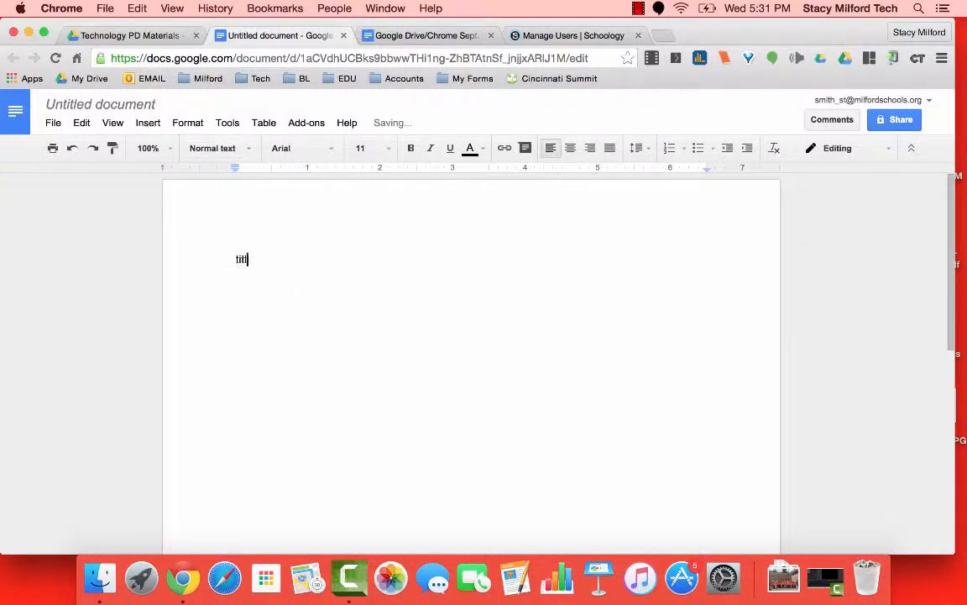
{"action": "key", "text": "BackSpace"}
{"action": "type", "text": "Ti"}
{"action": "type", "text": "lte"}
{"action": "key", "text": "BackSpace"}
{"action": "key", "text": "BackSpace"}
{"action": "key", "text": "BackSpace"}
{"action": "type", "text": "tle"}
{"action": "left_click", "coordinate": [124, 109]}
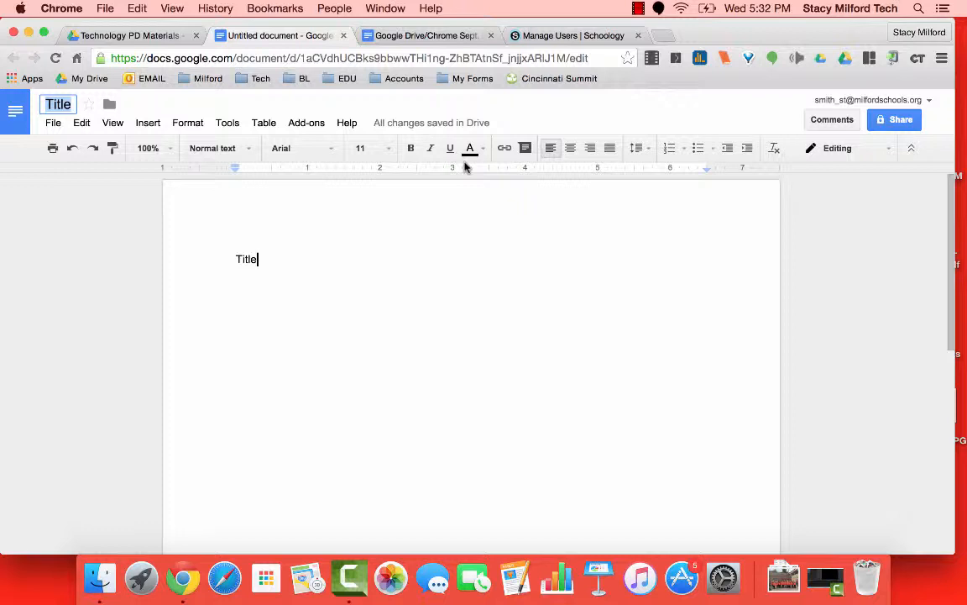
{"action": "left_click", "coordinate": [270, 125]}
{"action": "mouse_move", "coordinate": [274, 151]}
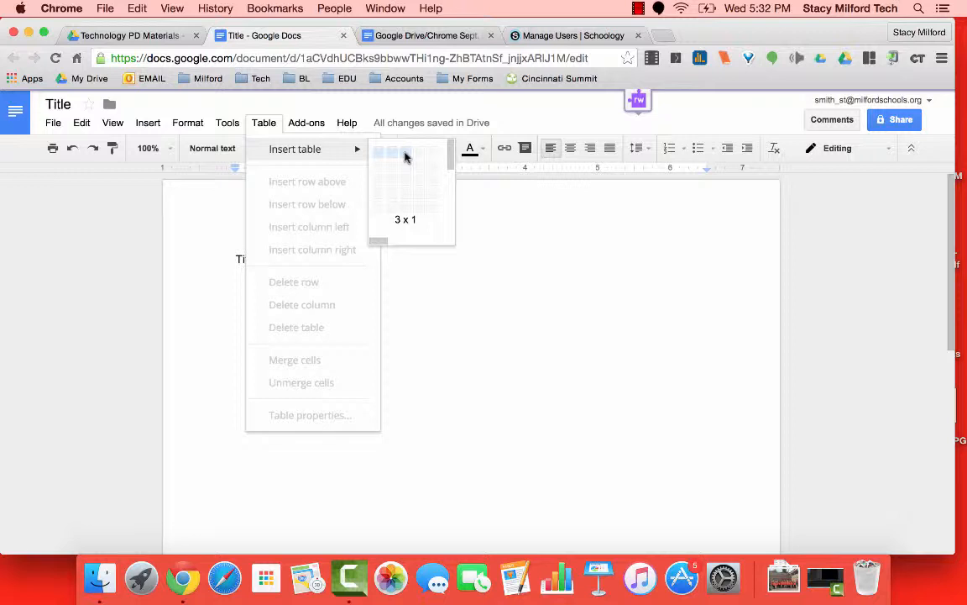
{"action": "left_click", "coordinate": [518, 117]}
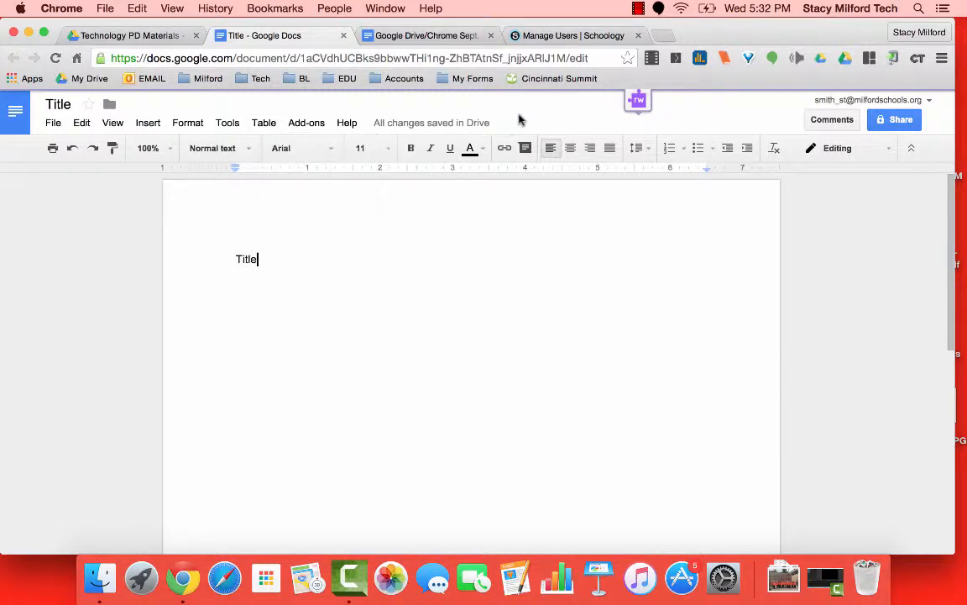
Return to the Technology PD Materials folder in Drive and look for the new Title document in the file list
{"action": "left_click", "coordinate": [107, 37]}
{"action": "scroll", "coordinate": [270, 366], "scroll_direction": "down", "scroll_amount": 3}
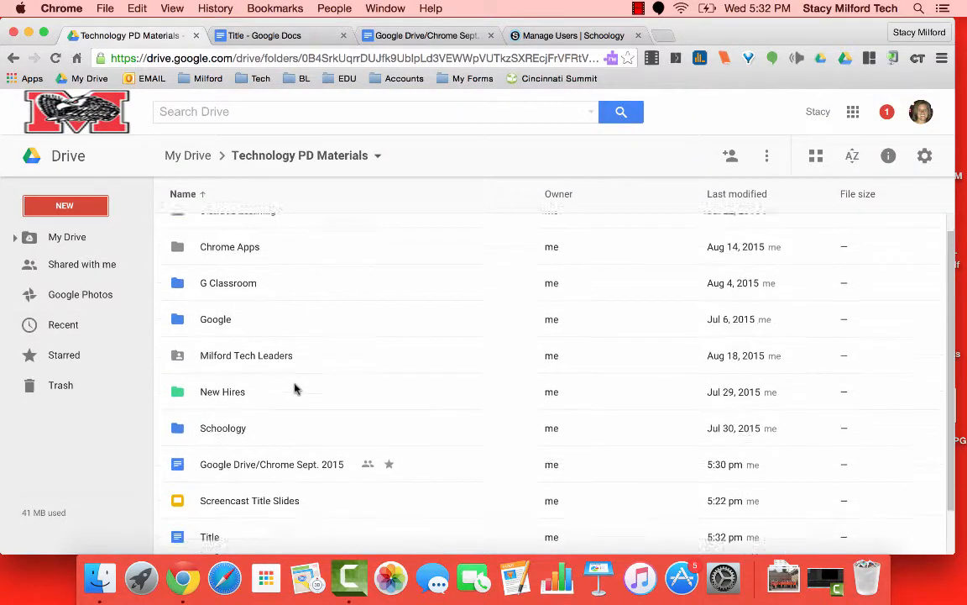
Open the Copy of Cyber Bullying document from the fourth student folder inside Bell 2 of the Ross Materials folder
{"action": "scroll", "coordinate": [252, 353], "scroll_direction": "up", "scroll_amount": 3}
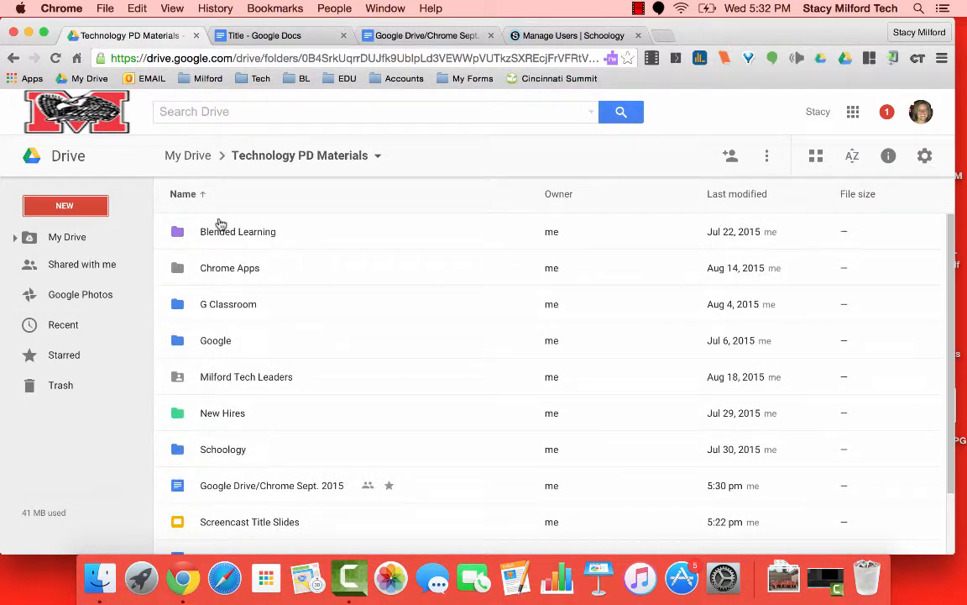
{"action": "left_click", "coordinate": [189, 156]}
{"action": "double_click", "coordinate": [234, 494]}
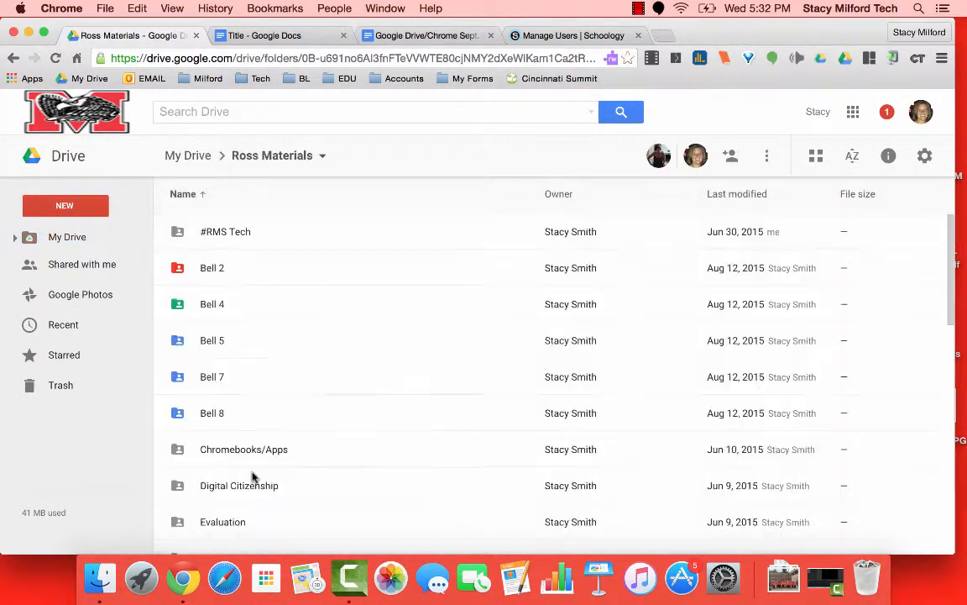
{"action": "double_click", "coordinate": [217, 265]}
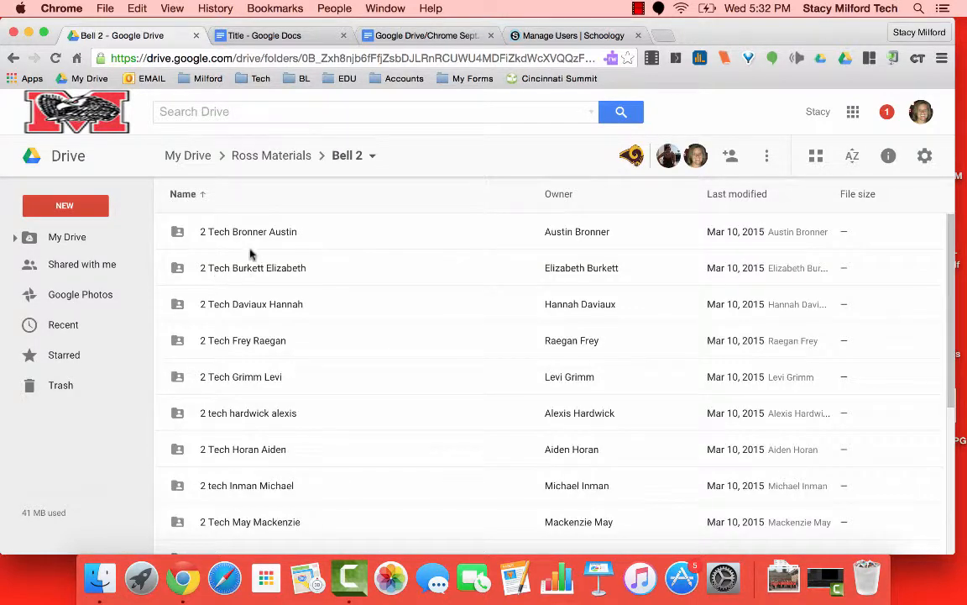
{"action": "double_click", "coordinate": [237, 340]}
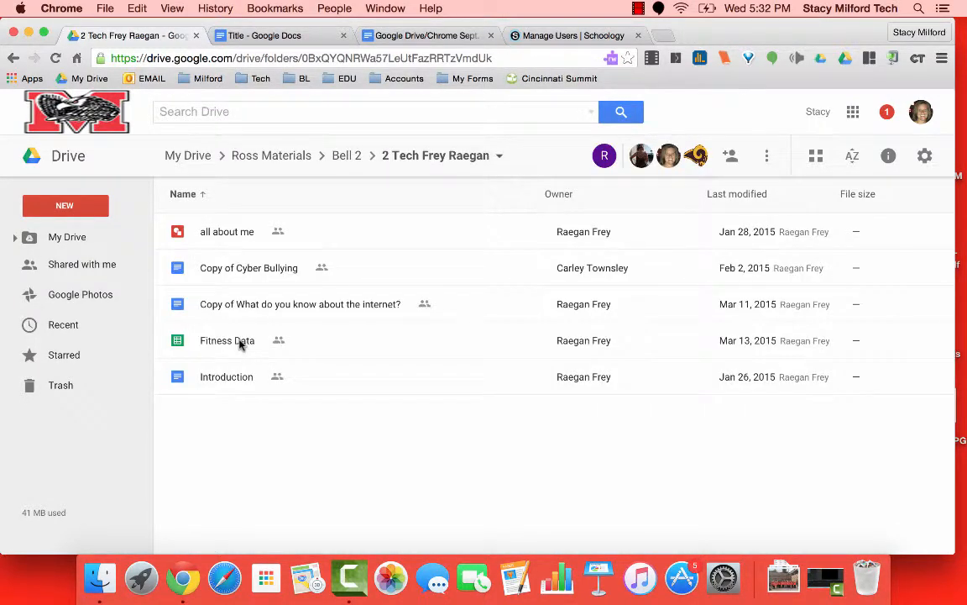
{"action": "double_click", "coordinate": [276, 267]}
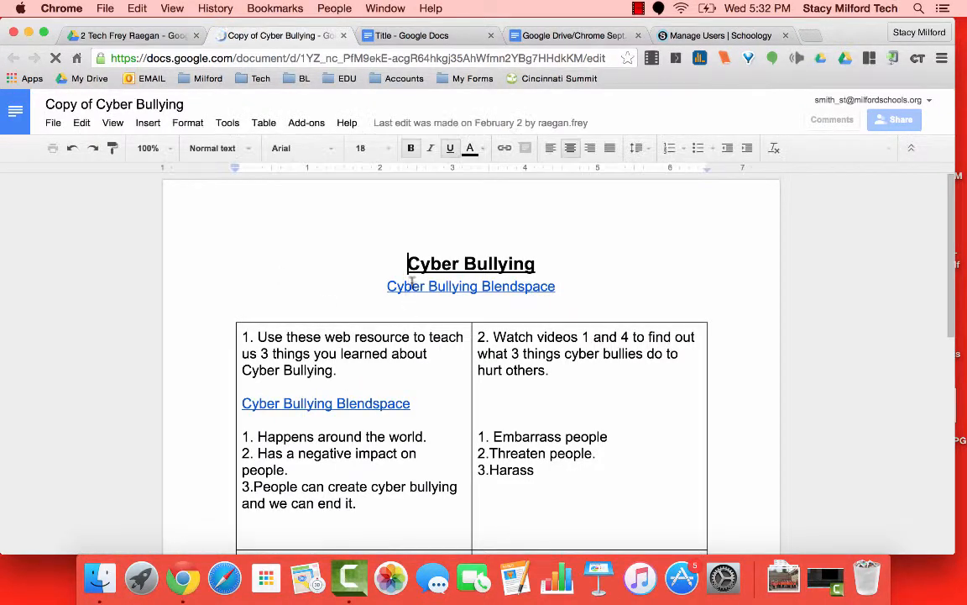
Highlight question 1 in the Cyber Bullying table and review the questions and student answers through question 6
{"action": "scroll", "coordinate": [590, 291], "scroll_direction": "down", "scroll_amount": 3}
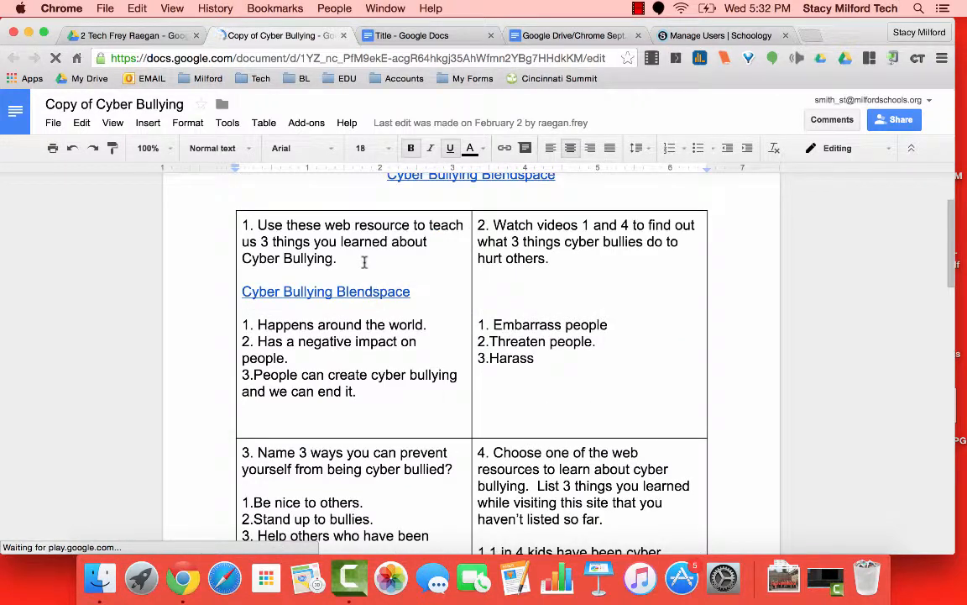
{"action": "left_click_drag", "start_coordinate": [364, 262], "coordinate": [242, 228]}
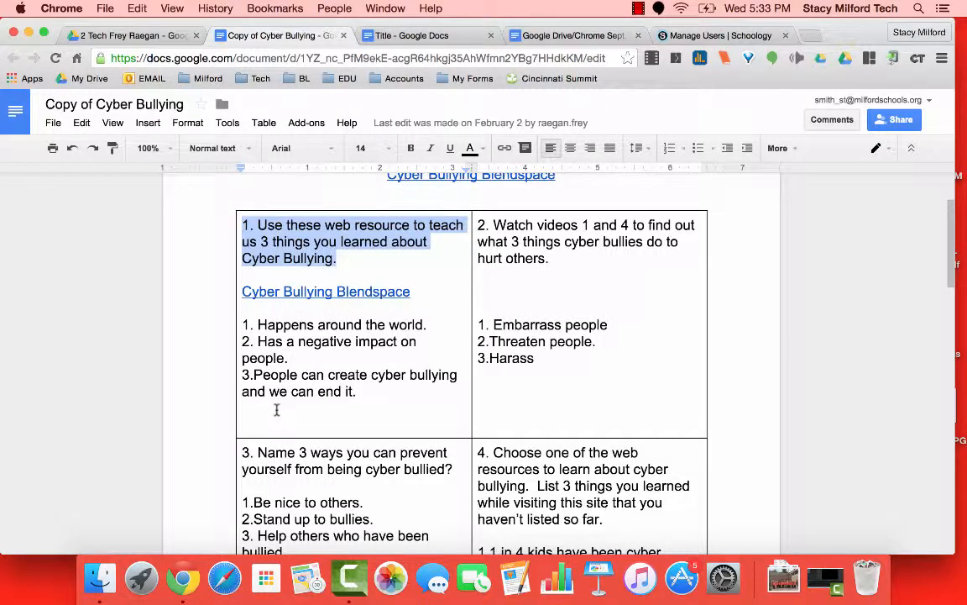
{"action": "left_click", "coordinate": [483, 291]}
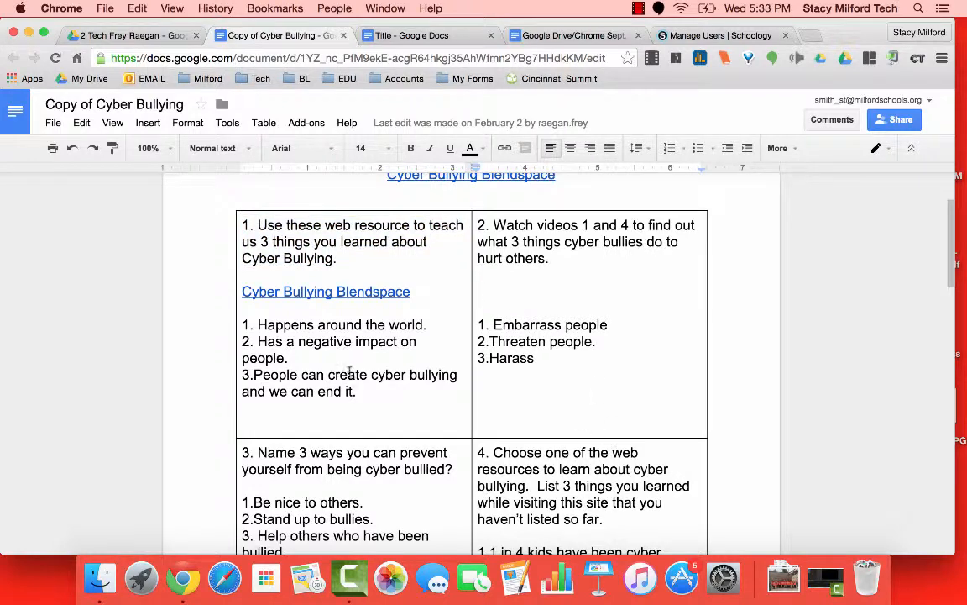
{"action": "scroll", "coordinate": [556, 406], "scroll_direction": "down", "scroll_amount": 5}
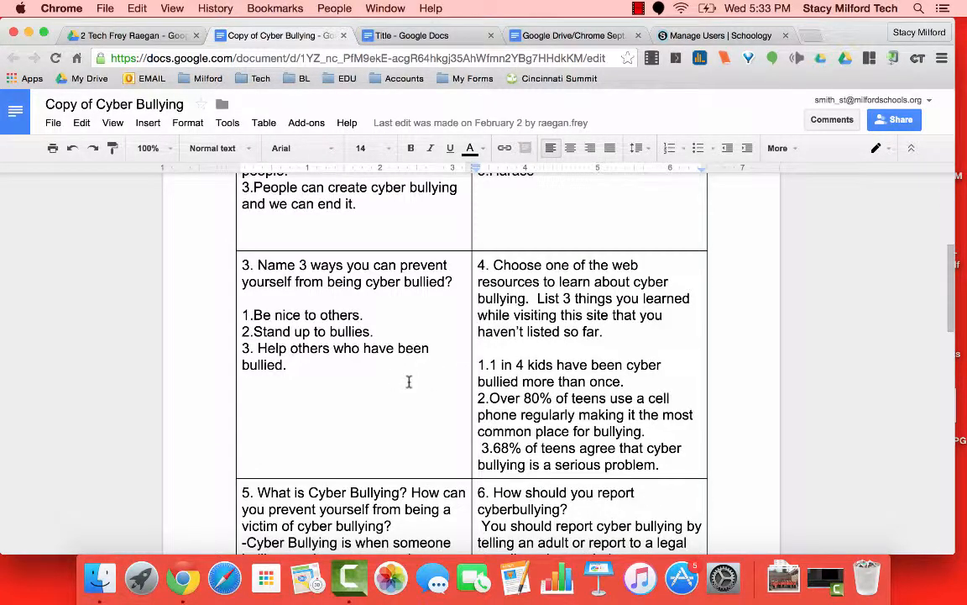
{"action": "scroll", "coordinate": [424, 403], "scroll_direction": "down", "scroll_amount": 2}
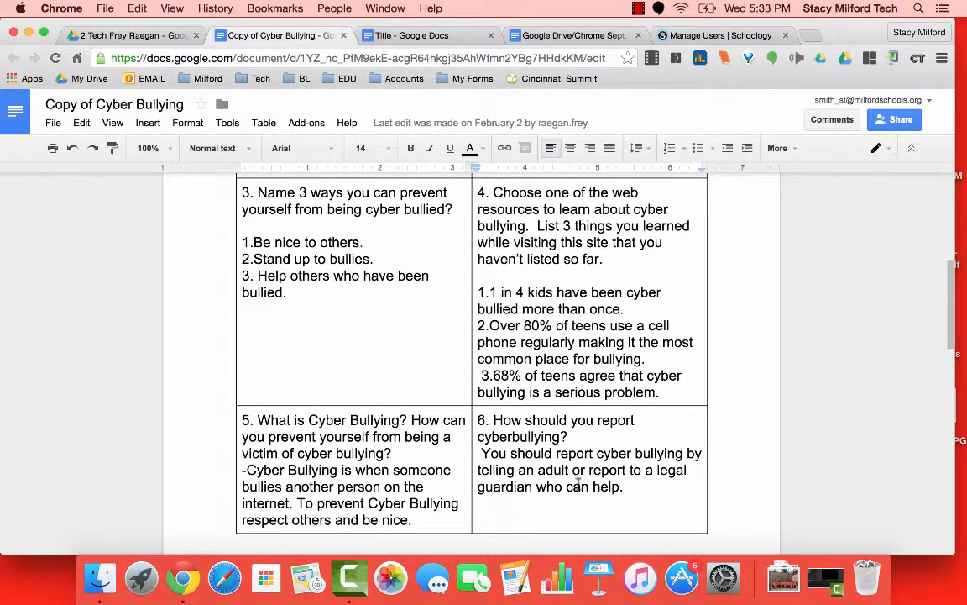
{"action": "scroll", "coordinate": [578, 485], "scroll_direction": "down", "scroll_amount": 4}
{"action": "scroll", "coordinate": [587, 425], "scroll_direction": "up", "scroll_amount": 8}
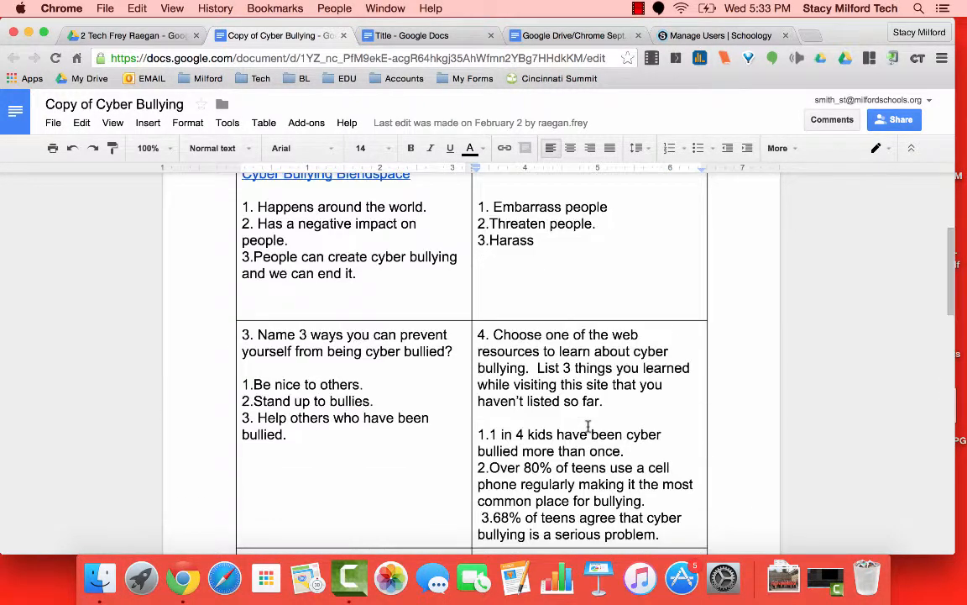
{"action": "scroll", "coordinate": [588, 426], "scroll_direction": "up", "scroll_amount": 5}
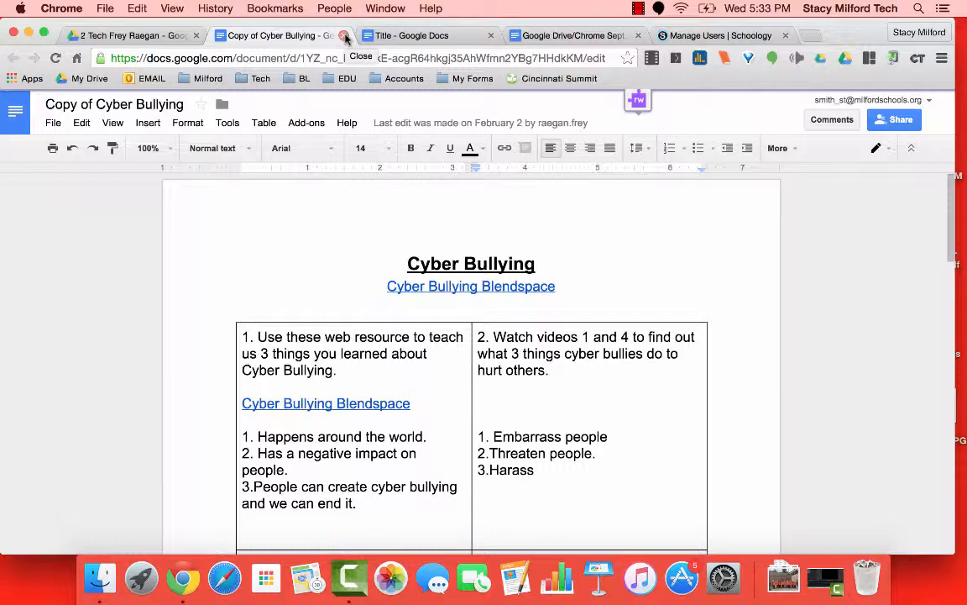
Close the Copy of Cyber Bullying document, glance at the Title document, and return to My Drive
{"action": "left_click", "coordinate": [344, 38]}
{"action": "left_click", "coordinate": [280, 38]}
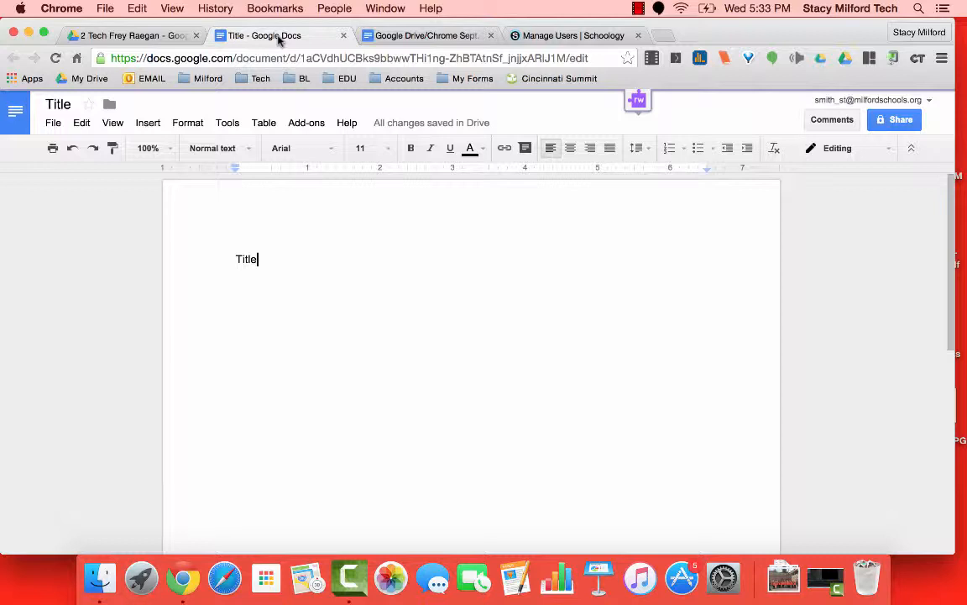
{"action": "left_click", "coordinate": [145, 39]}
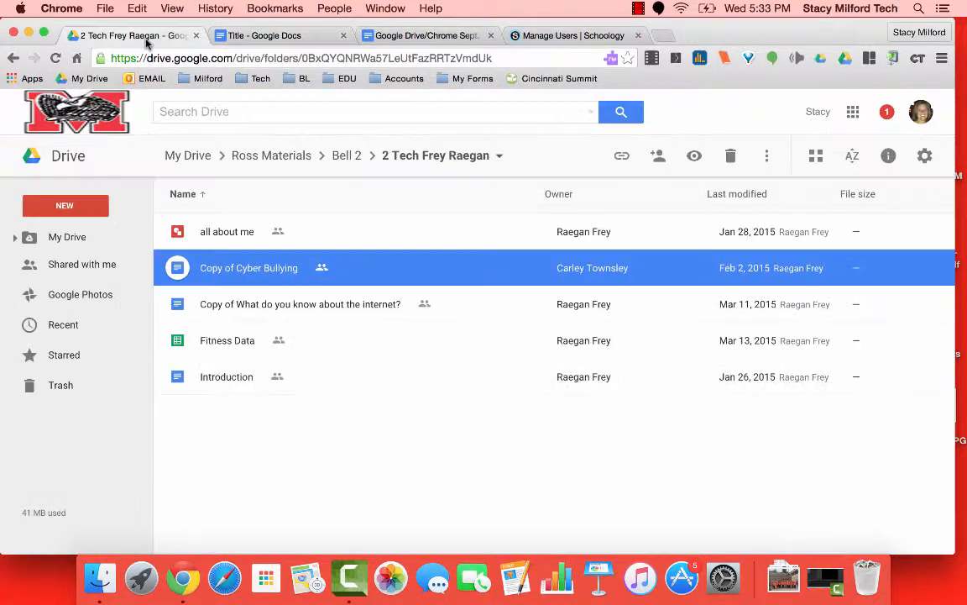
{"action": "left_click", "coordinate": [69, 237]}
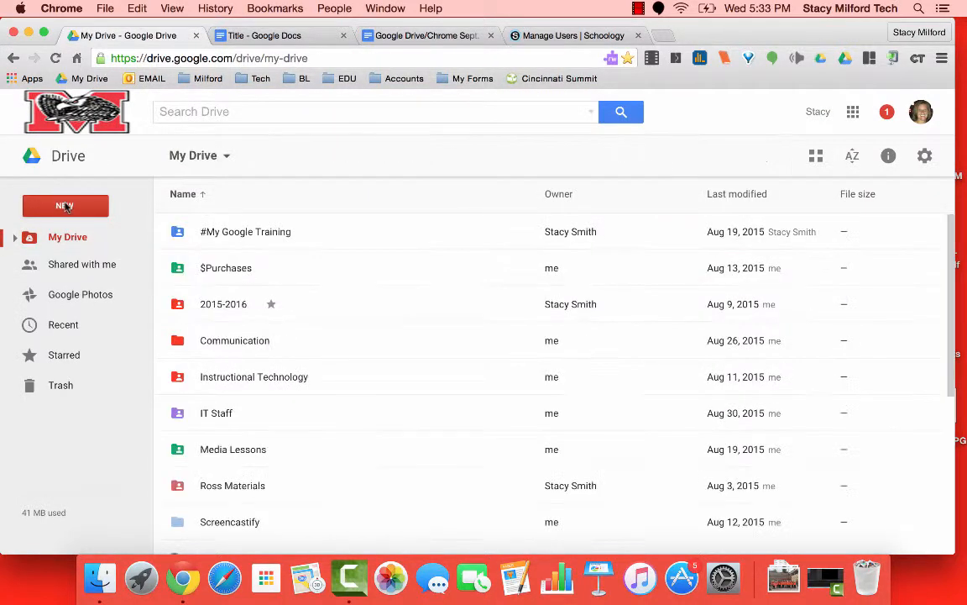
Show the additional file types that can be created in My Drive, including Google Forms, and dismiss the list without creating anything
{"action": "left_click", "coordinate": [66, 207]}
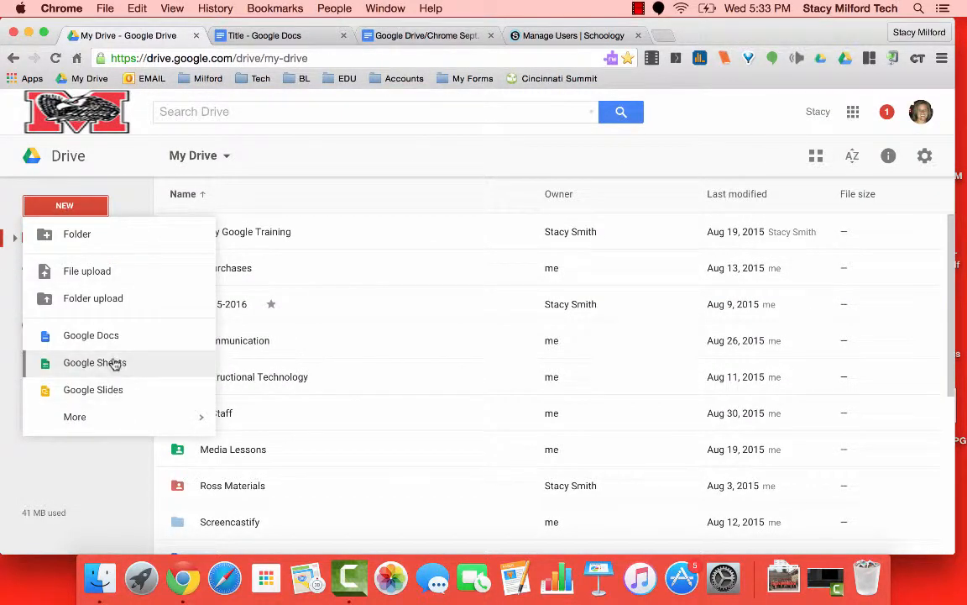
{"action": "mouse_move", "coordinate": [190, 424]}
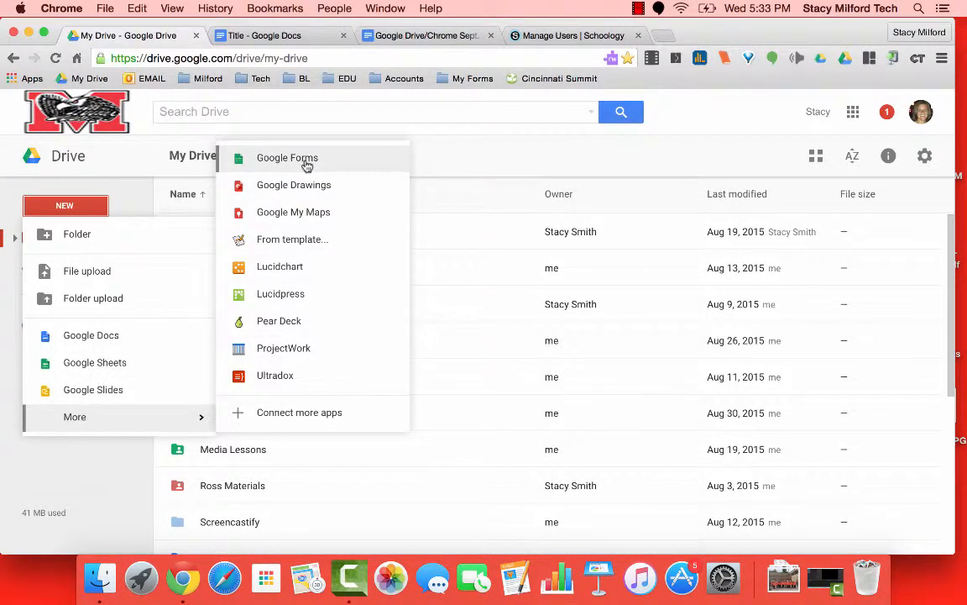
{"action": "left_click", "coordinate": [467, 167]}
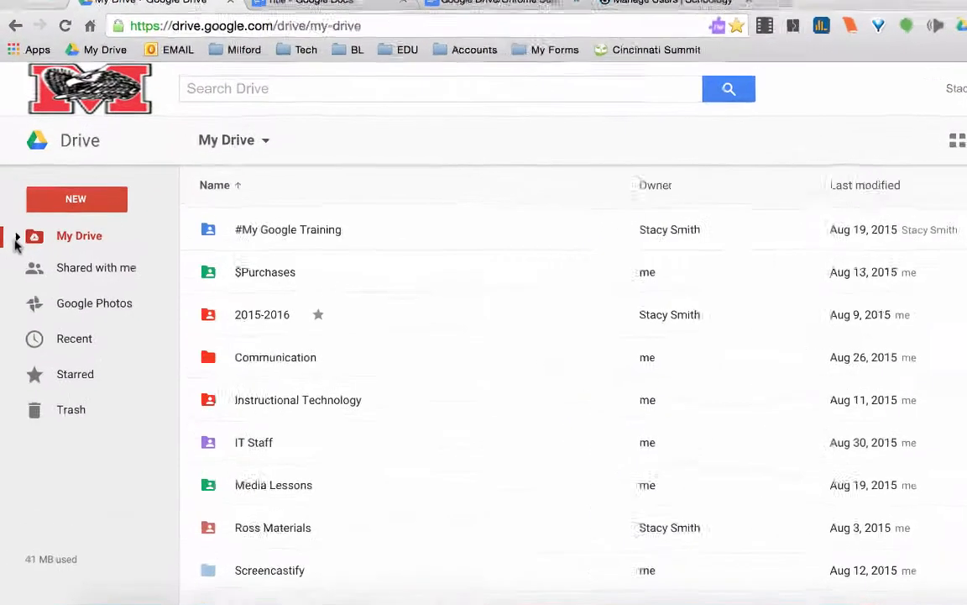
Expand the My Drive folder tree and look through its folders
{"action": "left_click", "coordinate": [17, 239]}
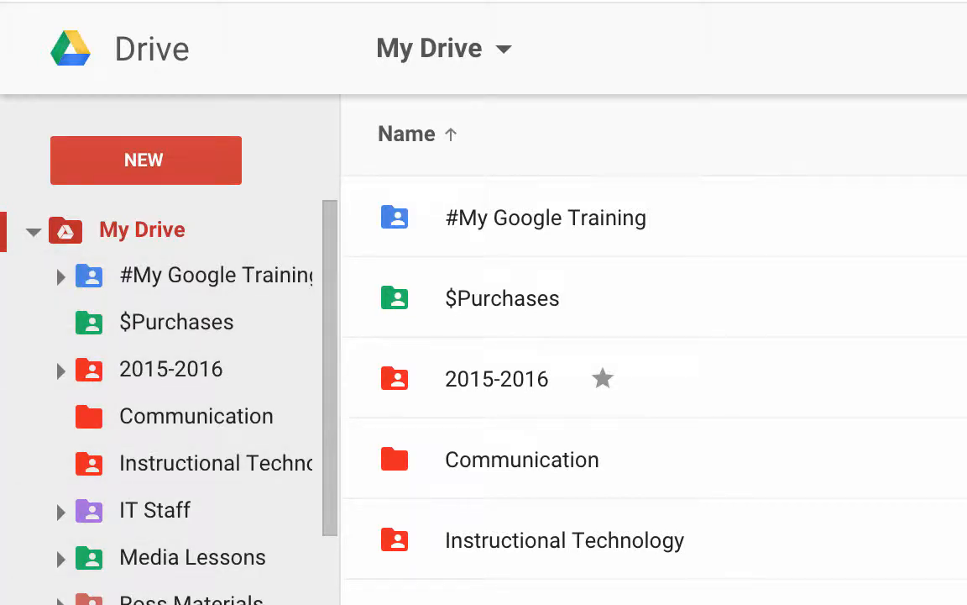
{"action": "scroll", "coordinate": [129, 485], "scroll_direction": "down", "scroll_amount": 2}
{"action": "scroll", "coordinate": [167, 395], "scroll_direction": "down", "scroll_amount": 1}
{"action": "scroll", "coordinate": [168, 395], "scroll_direction": "up", "scroll_amount": 2}
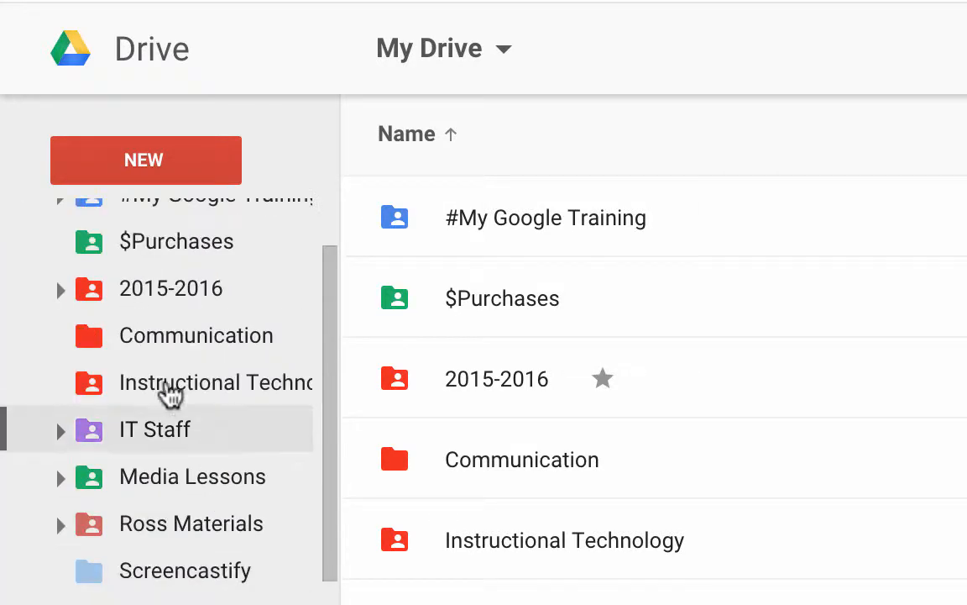
{"action": "scroll", "coordinate": [140, 254], "scroll_direction": "up", "scroll_amount": 1}
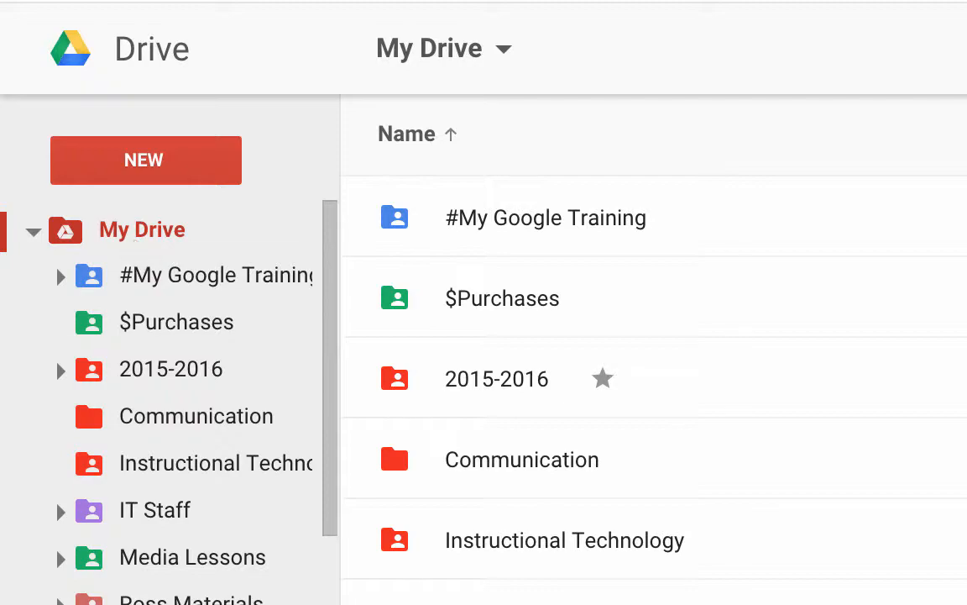
Select OH_Secure_Browser_Installation_Manual_2015-2016.pdf in My Drive and try to move it into a folder of the folder tree, expanding IT Staff
{"action": "scroll", "coordinate": [352, 462], "scroll_direction": "down", "scroll_amount": 8}
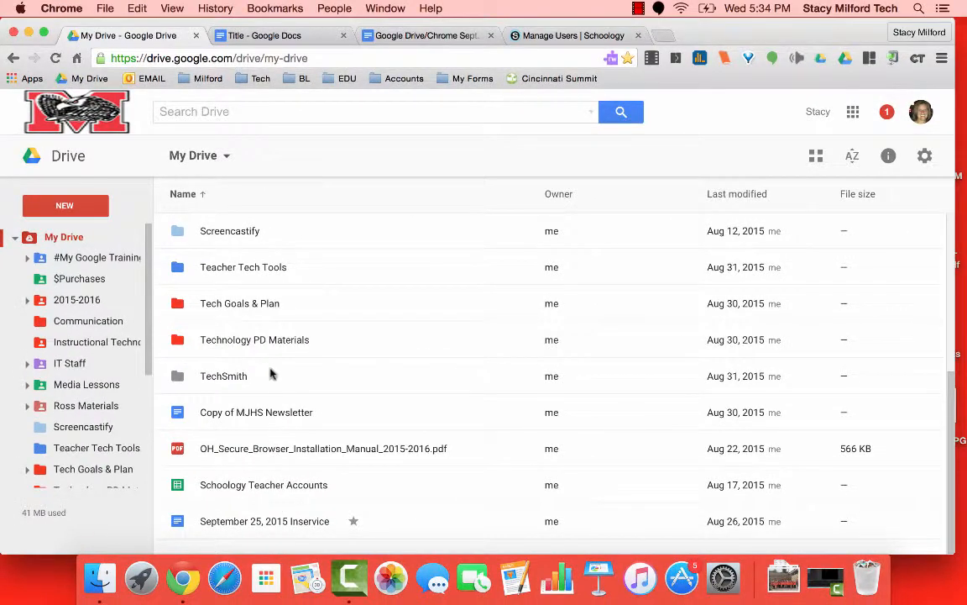
{"action": "scroll", "coordinate": [271, 374], "scroll_direction": "up", "scroll_amount": 8}
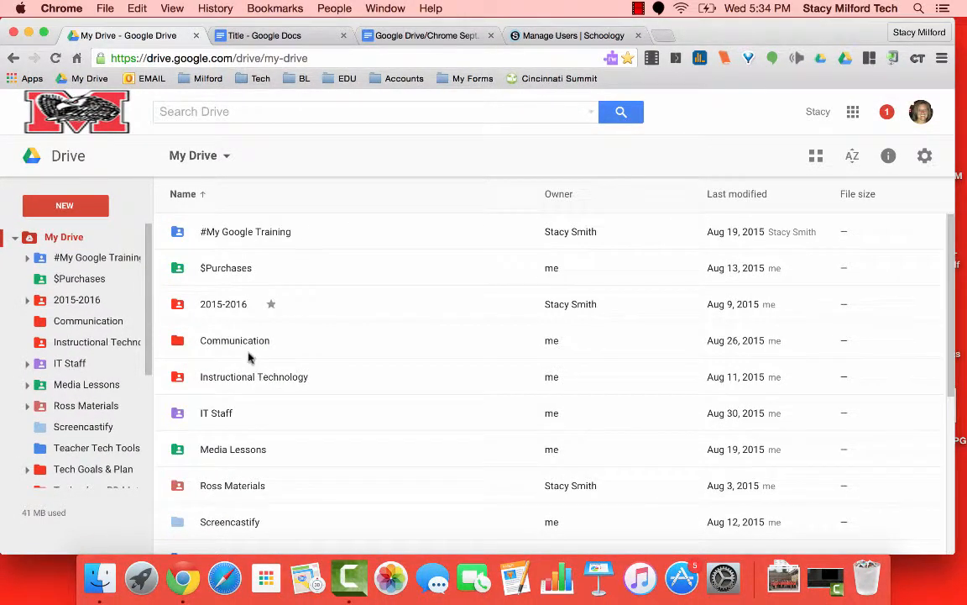
{"action": "scroll", "coordinate": [252, 353], "scroll_direction": "down", "scroll_amount": 8}
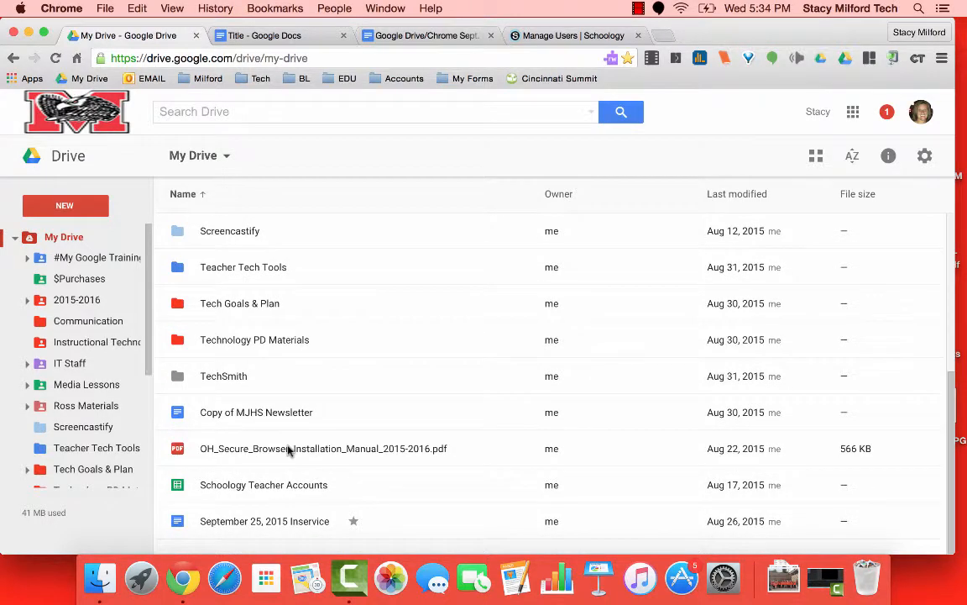
{"action": "left_click", "coordinate": [289, 450]}
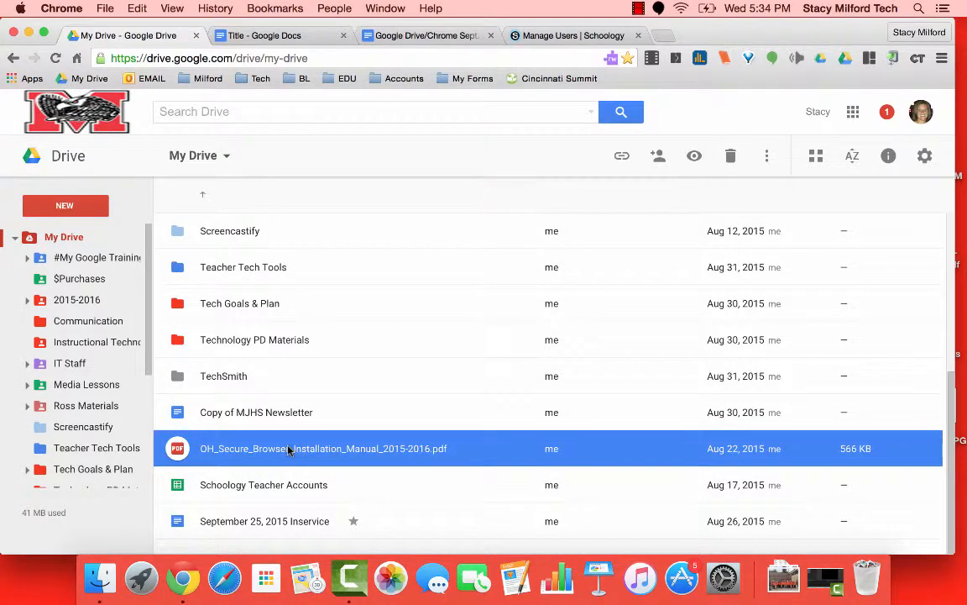
{"action": "left_click_drag", "start_coordinate": [288, 450], "coordinate": [202, 448]}
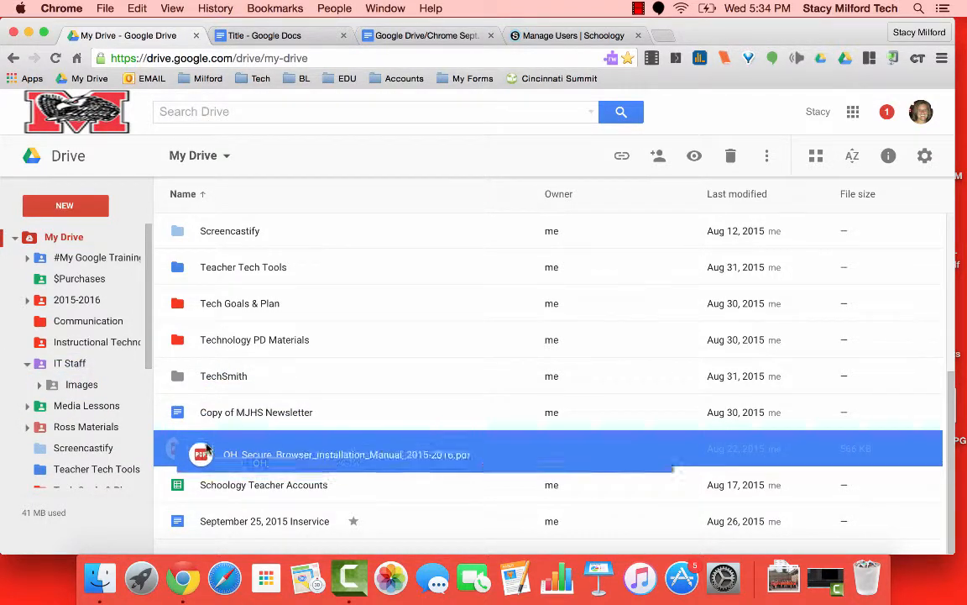
{"action": "left_click", "coordinate": [16, 239]}
{"action": "left_click", "coordinate": [15, 237]}
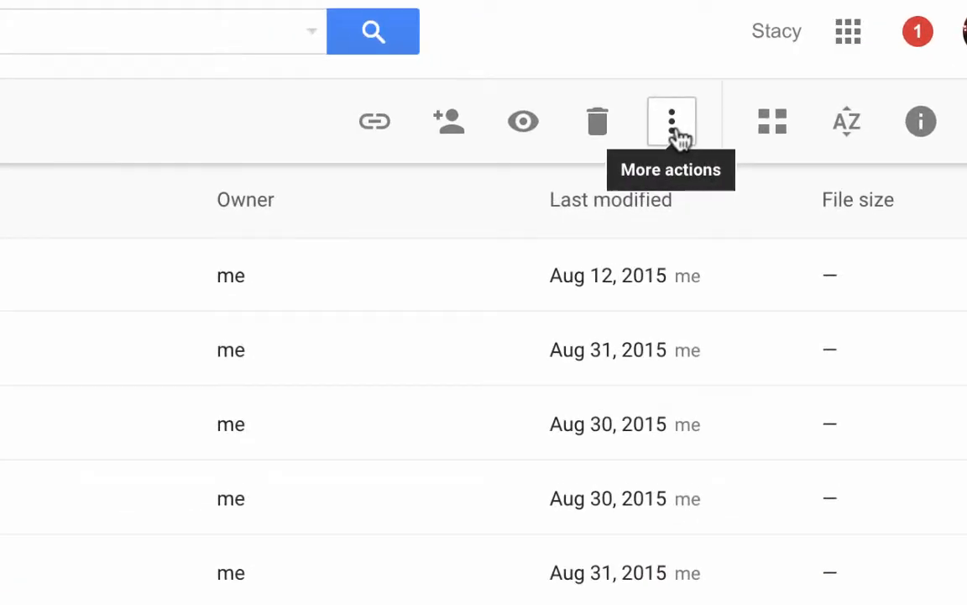
Choose IT Staff as the Move To destination for the selected PDF, and close the dialog without moving it
{"action": "left_click", "coordinate": [677, 133]}
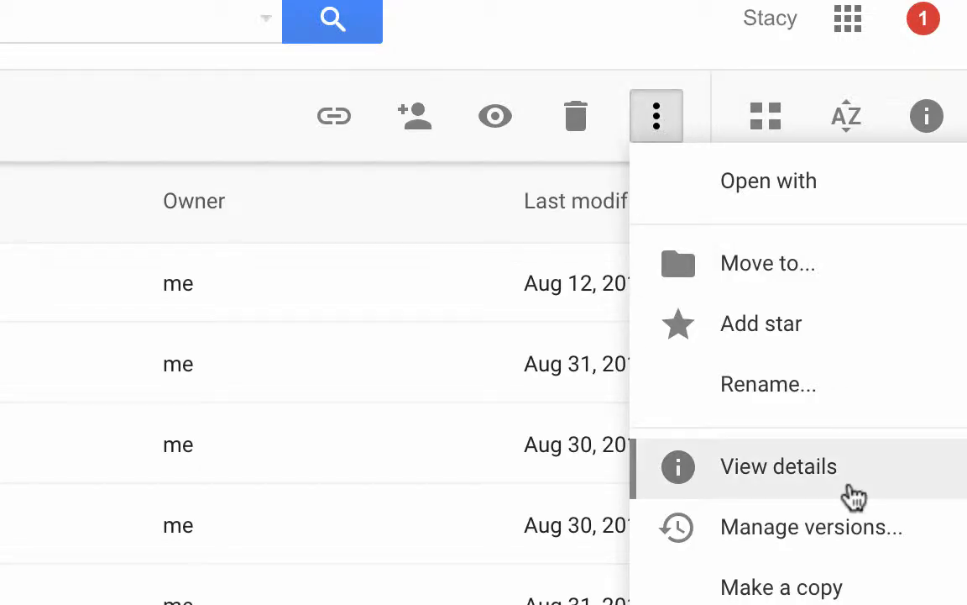
{"action": "left_click", "coordinate": [813, 267]}
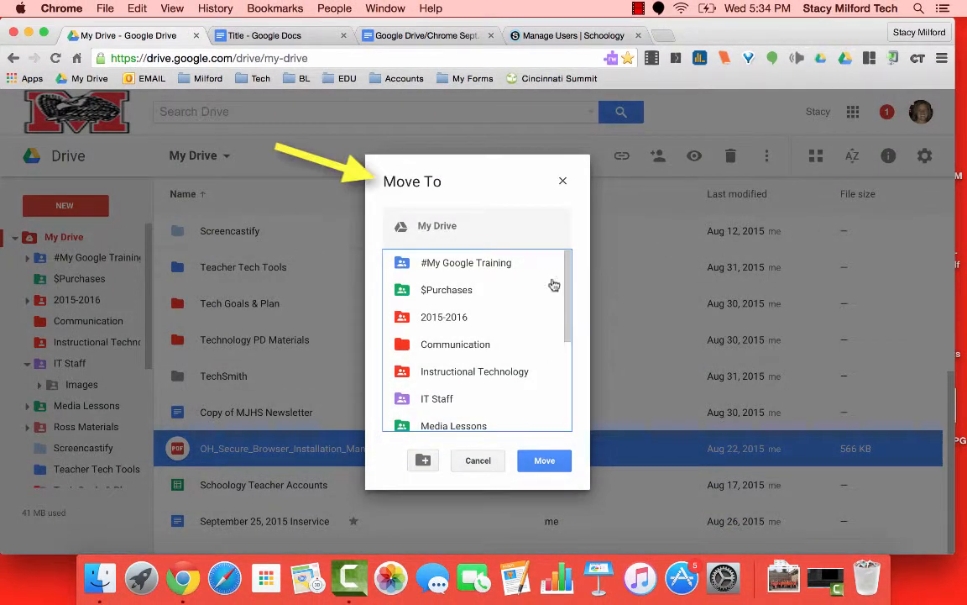
{"action": "left_click", "coordinate": [438, 404]}
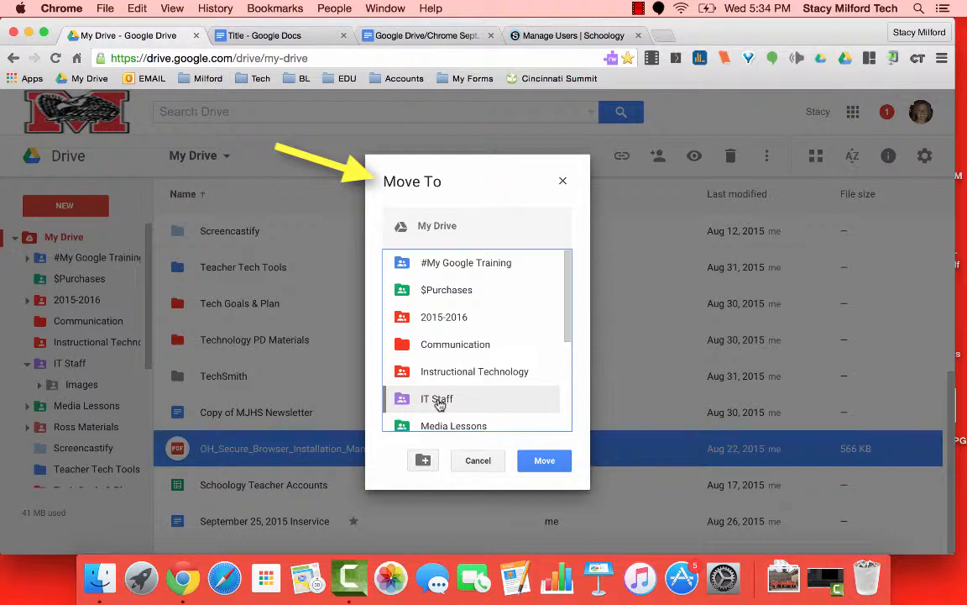
{"action": "left_click", "coordinate": [563, 182]}
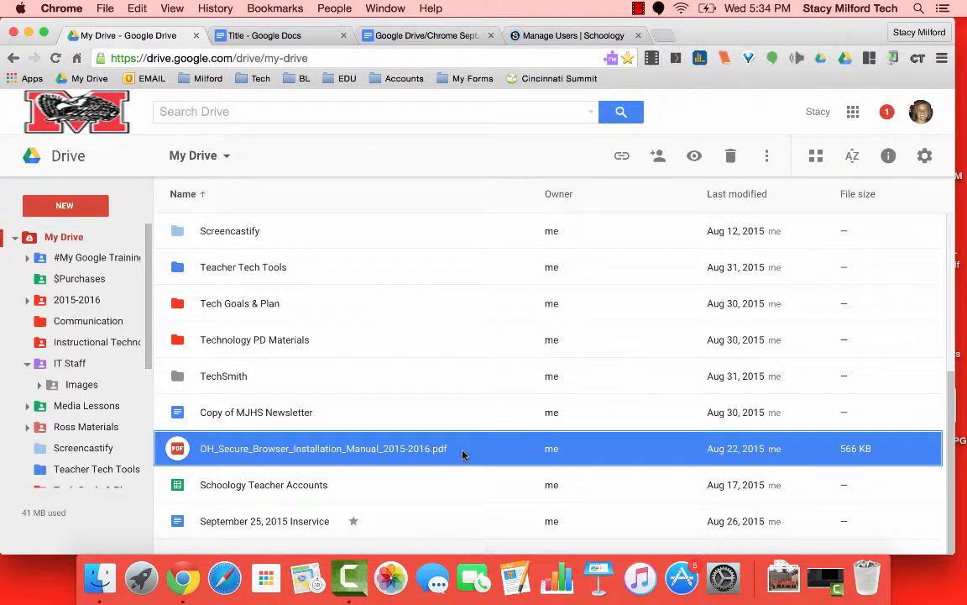
Add the selected PDF to the IT Staff folder while keeping it in My Drive, and dismiss the notification
{"action": "key", "text": "shift+z"}
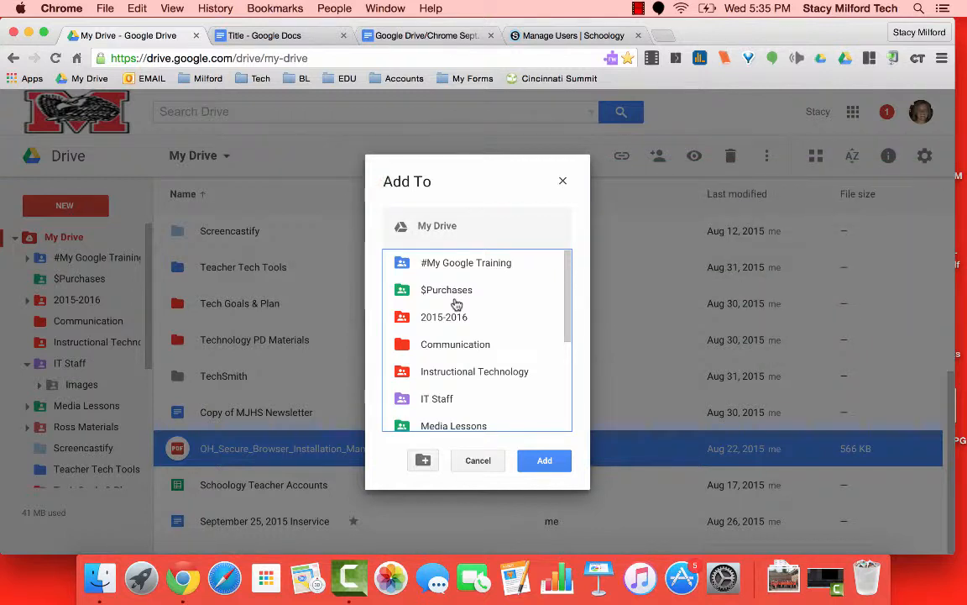
{"action": "left_click", "coordinate": [428, 399]}
{"action": "left_click", "coordinate": [544, 460]}
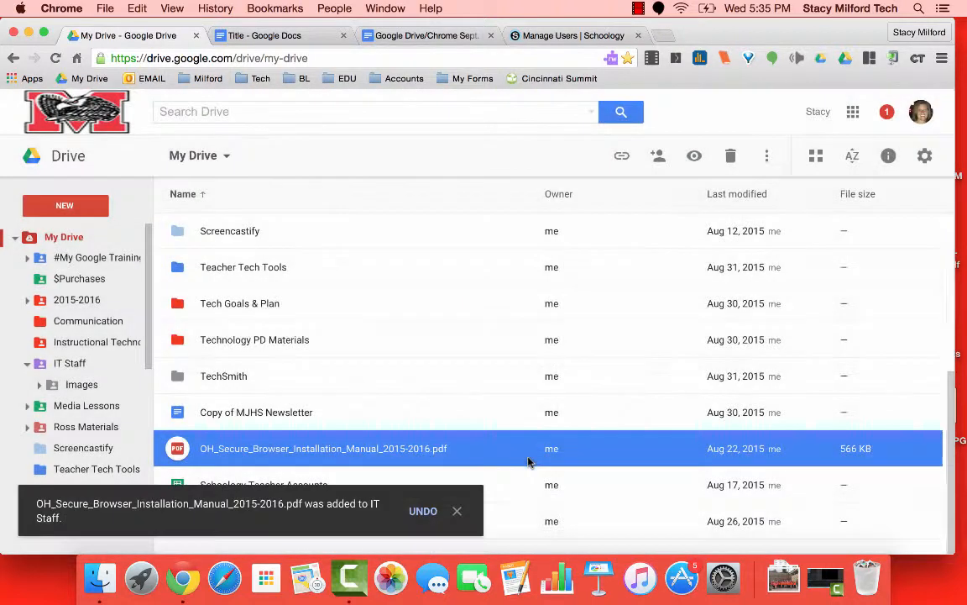
{"action": "left_click", "coordinate": [457, 511]}
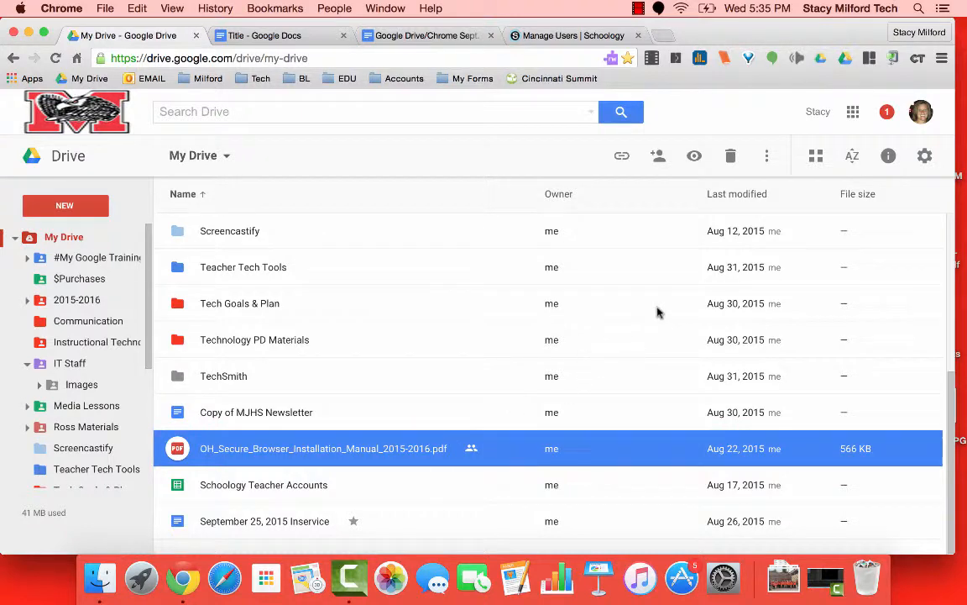
Move the selected PDF into the IT Staff folder, accept the shared-folder warning, and dismiss the notification
{"action": "left_click", "coordinate": [767, 156]}
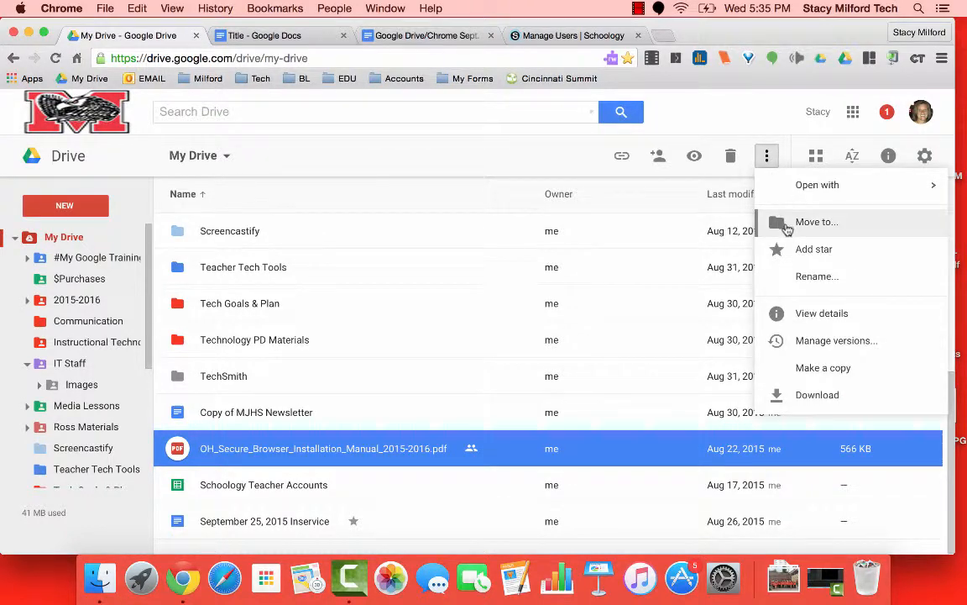
{"action": "left_click", "coordinate": [816, 222]}
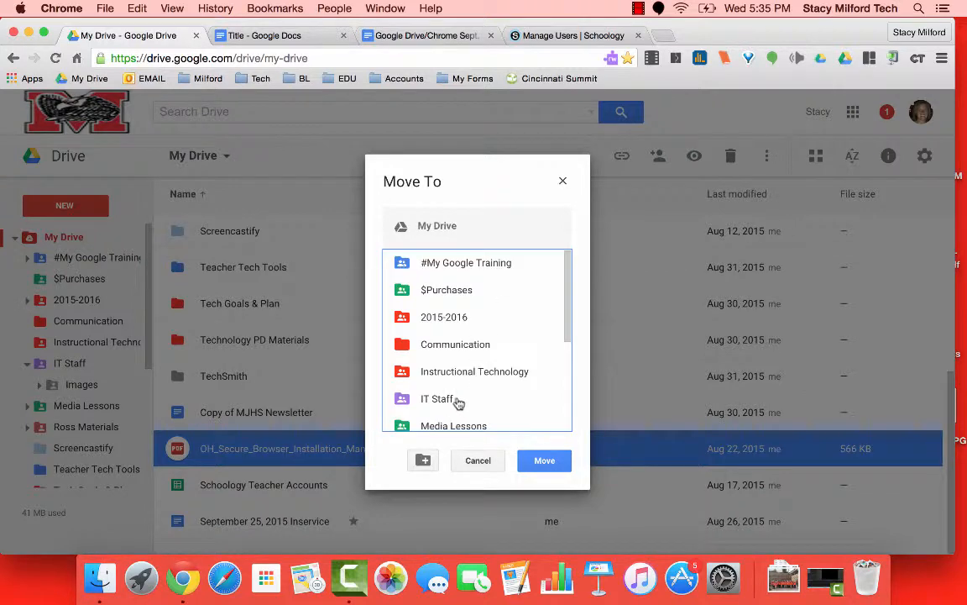
{"action": "left_click", "coordinate": [458, 401]}
{"action": "left_click", "coordinate": [544, 462]}
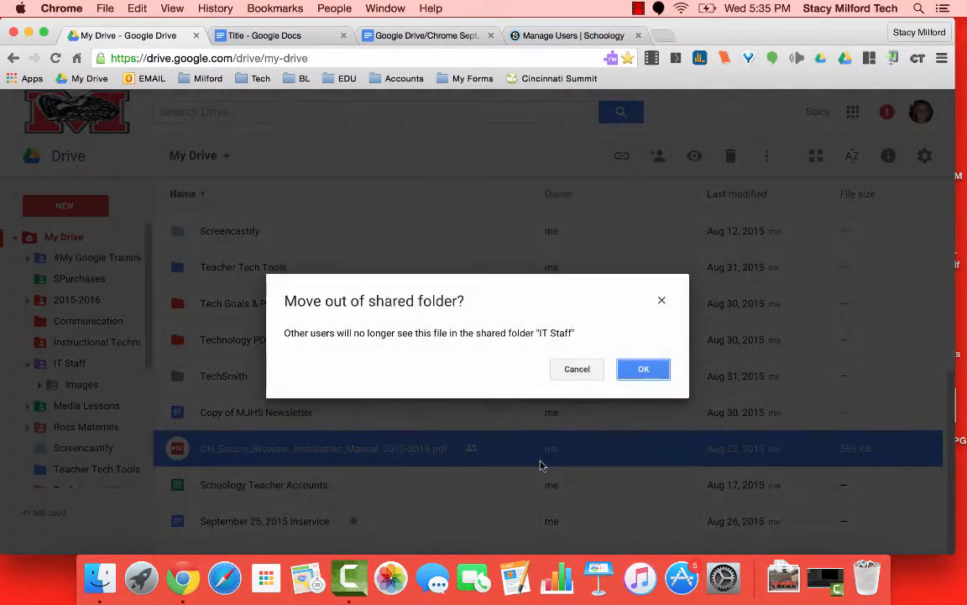
{"action": "left_click", "coordinate": [655, 371]}
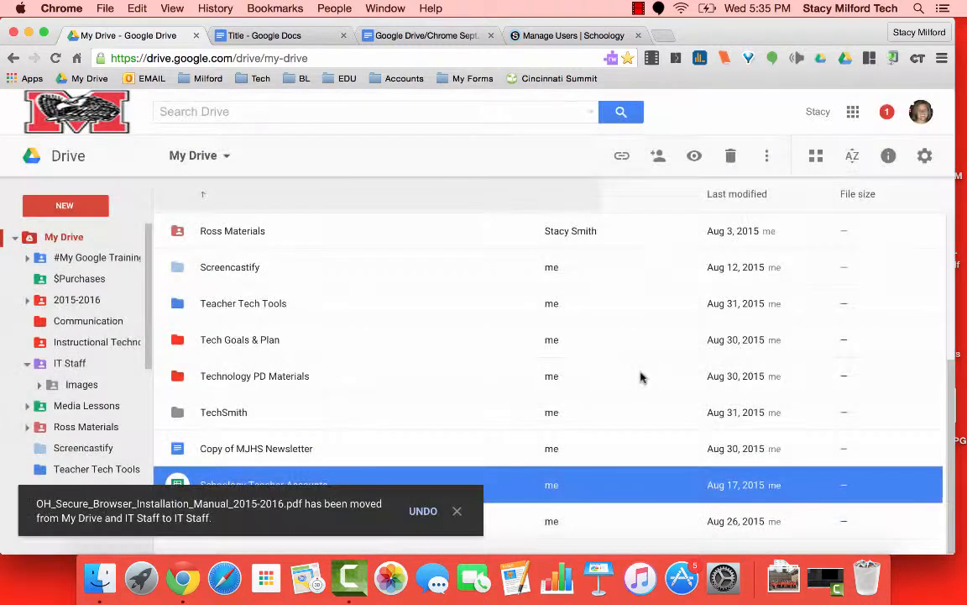
{"action": "left_click", "coordinate": [458, 510]}
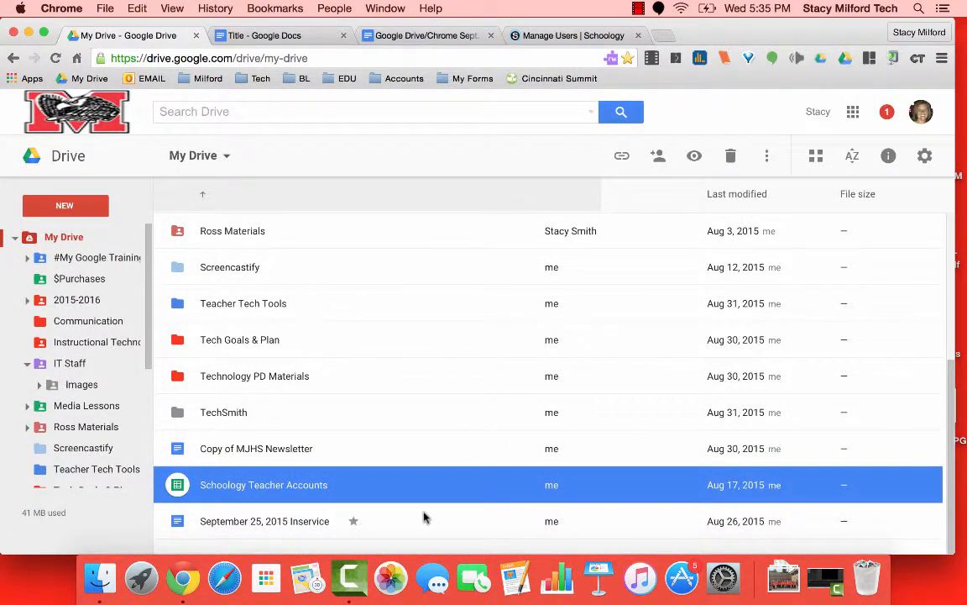
Open the IT Staff folder to check for the moved PDF, and select the NGC ASUS Transformer document
{"action": "scroll", "coordinate": [411, 439], "scroll_direction": "up", "scroll_amount": 5}
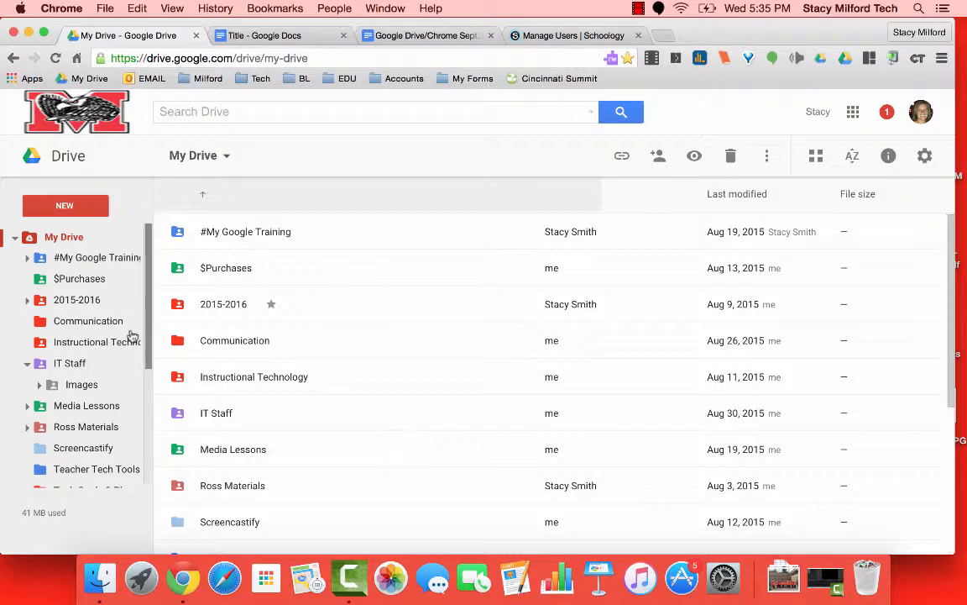
{"action": "left_click", "coordinate": [72, 368]}
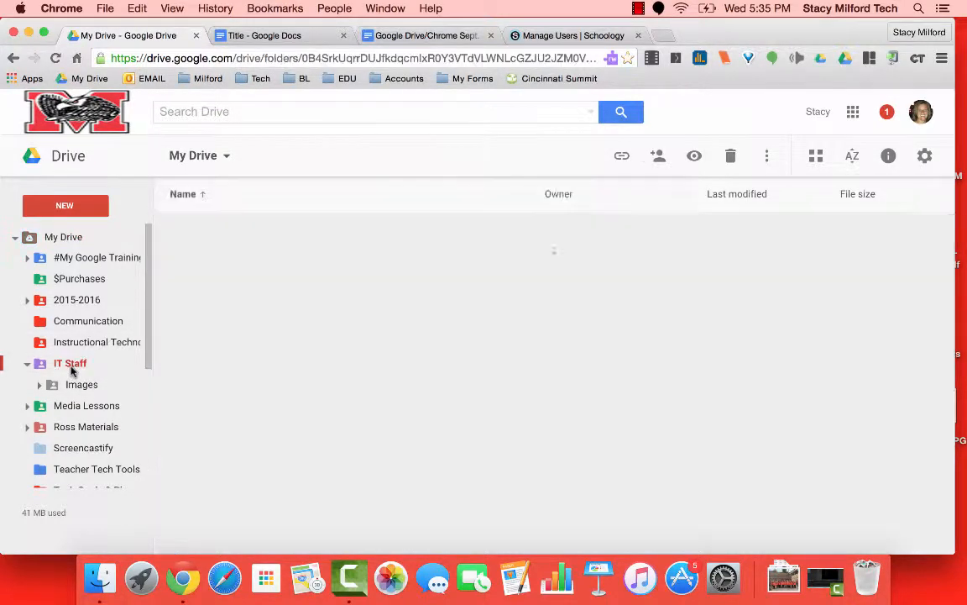
{"action": "scroll", "coordinate": [376, 385], "scroll_direction": "down", "scroll_amount": 5}
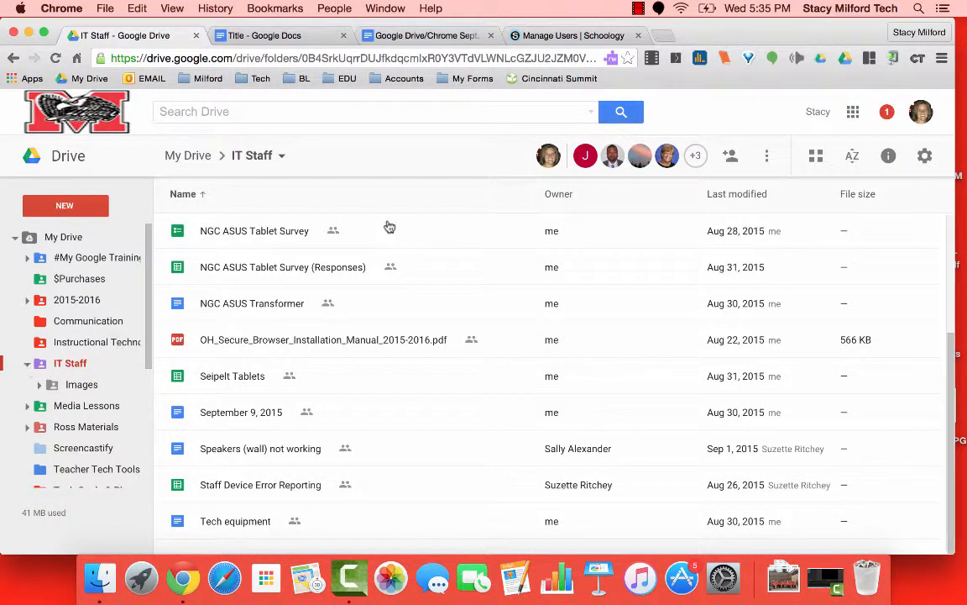
{"action": "left_click", "coordinate": [260, 302]}
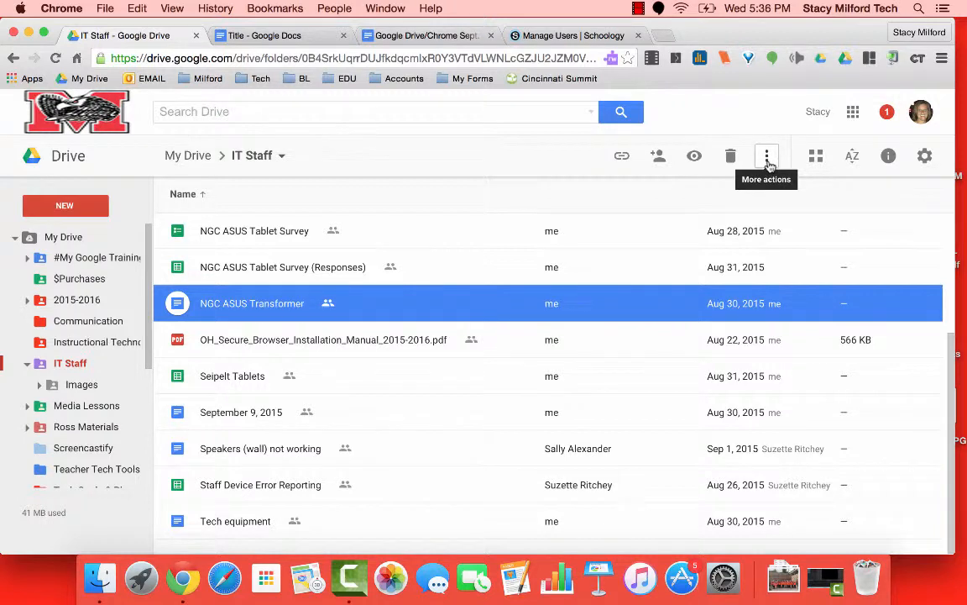
Collapse the My Drive folder tree so the other Drive sections show directly below it
{"action": "left_click", "coordinate": [15, 239]}
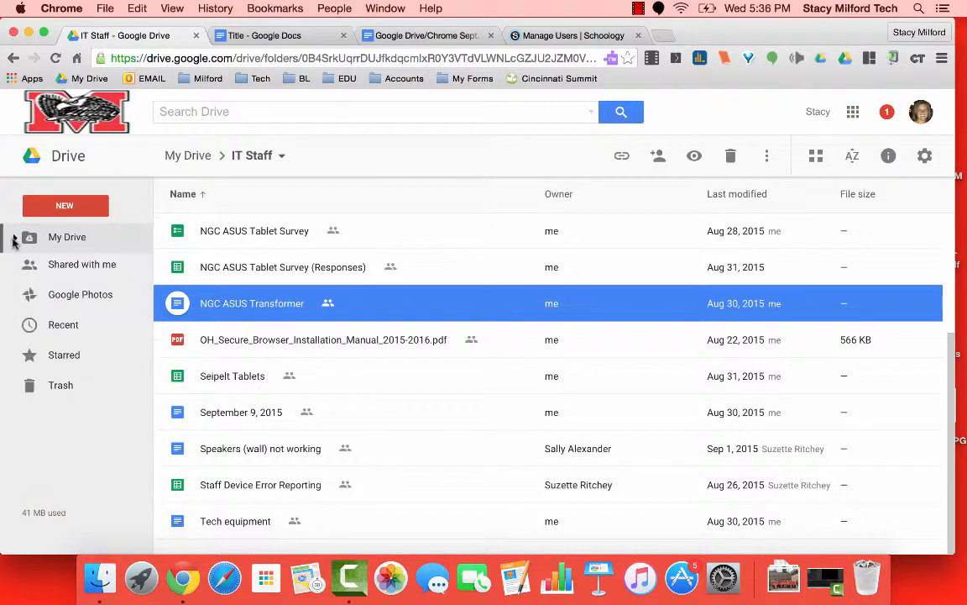
{"action": "left_click", "coordinate": [14, 240]}
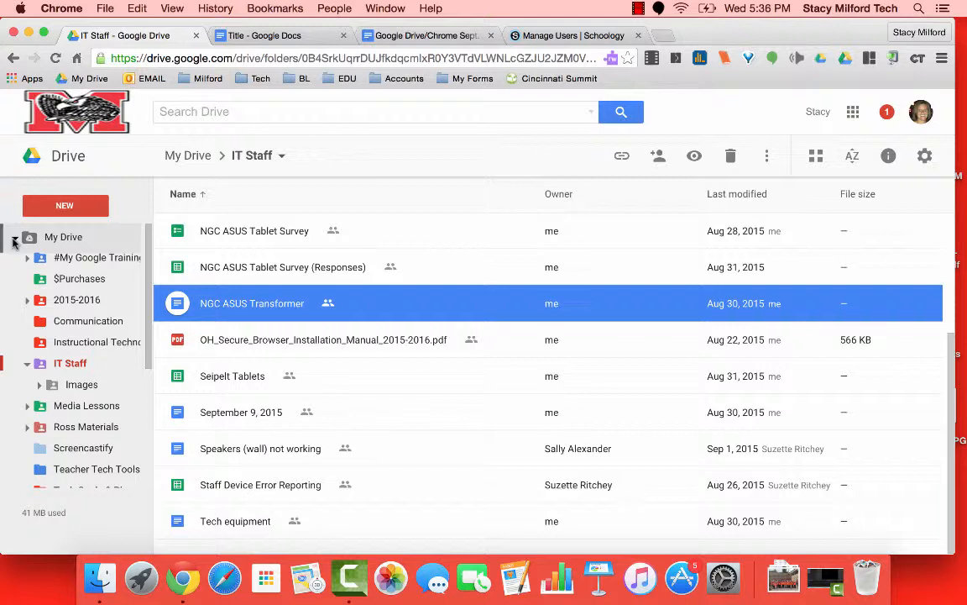
{"action": "left_click", "coordinate": [14, 240]}
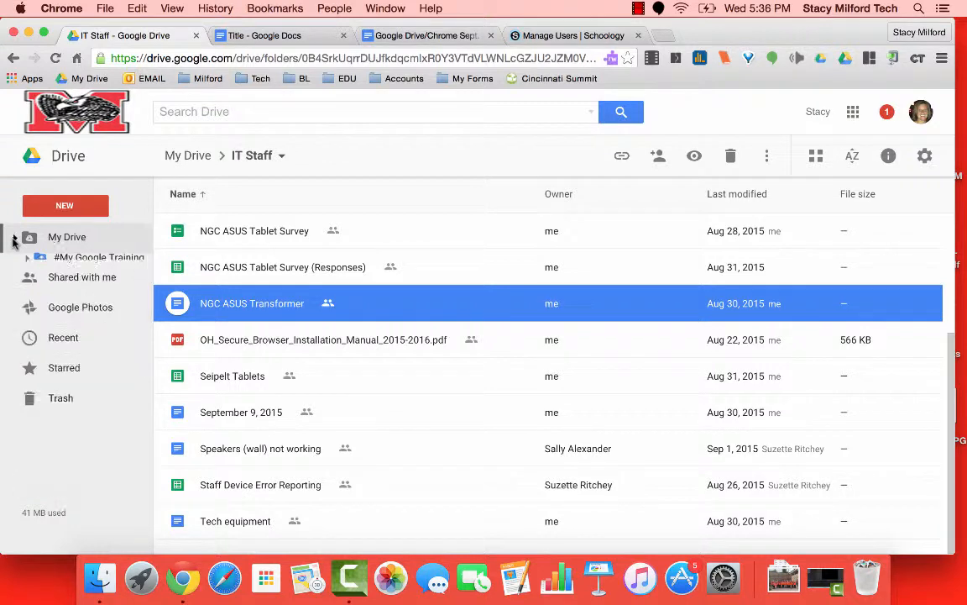
Open Shared with me and look through the shared items, their share dates and their folder locations
{"action": "left_click", "coordinate": [64, 269]}
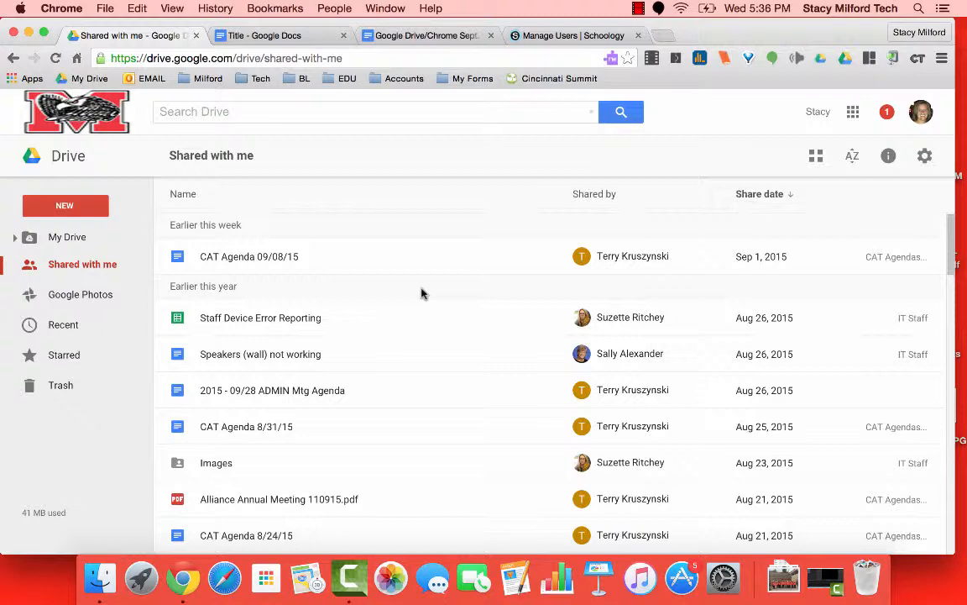
{"action": "scroll", "coordinate": [422, 293], "scroll_direction": "down", "scroll_amount": 10}
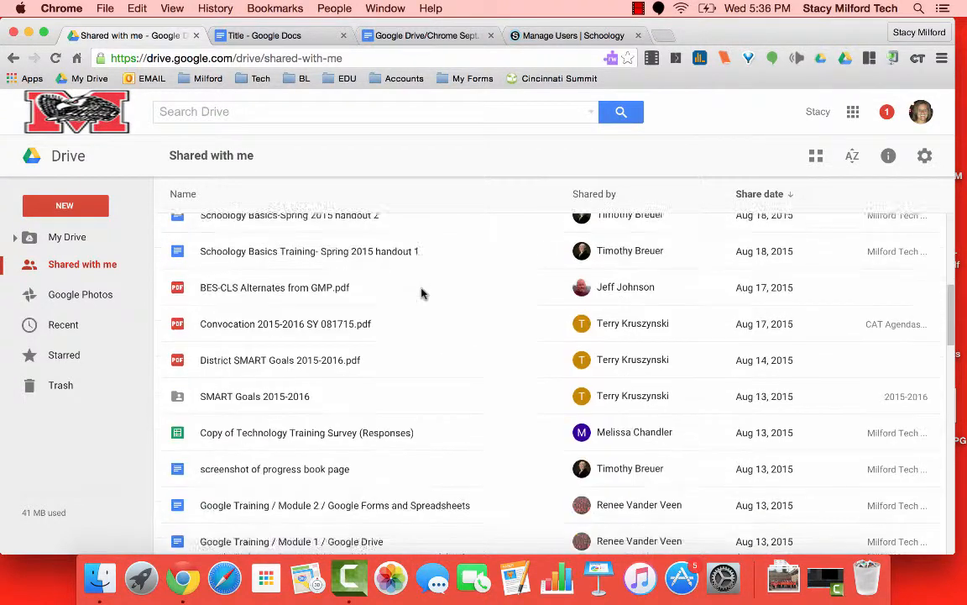
{"action": "scroll", "coordinate": [423, 293], "scroll_direction": "down", "scroll_amount": 10}
{"action": "scroll", "coordinate": [422, 293], "scroll_direction": "up", "scroll_amount": 20}
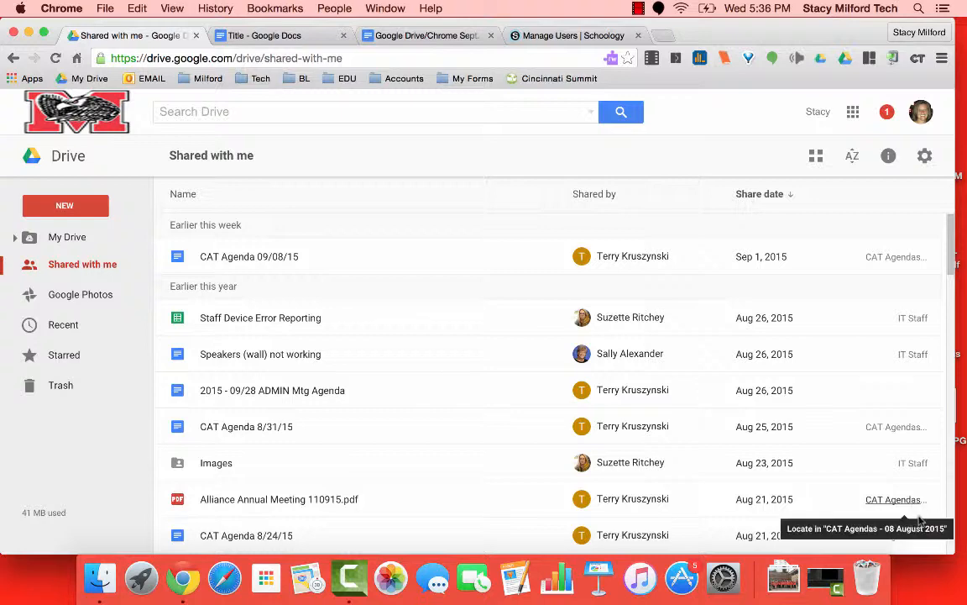
{"action": "scroll", "coordinate": [903, 412], "scroll_direction": "down", "scroll_amount": 4}
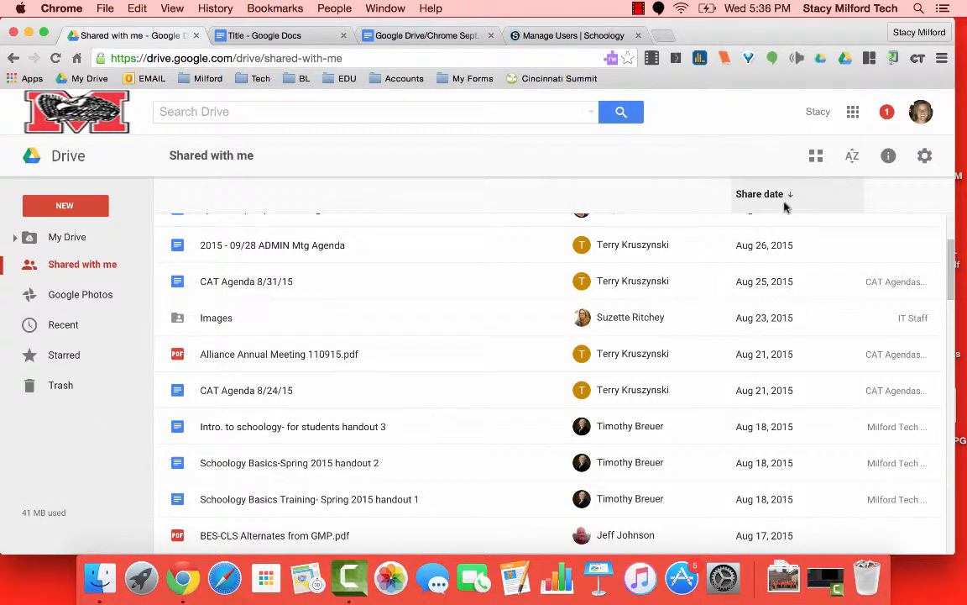
{"action": "scroll", "coordinate": [785, 218], "scroll_direction": "up", "scroll_amount": 4}
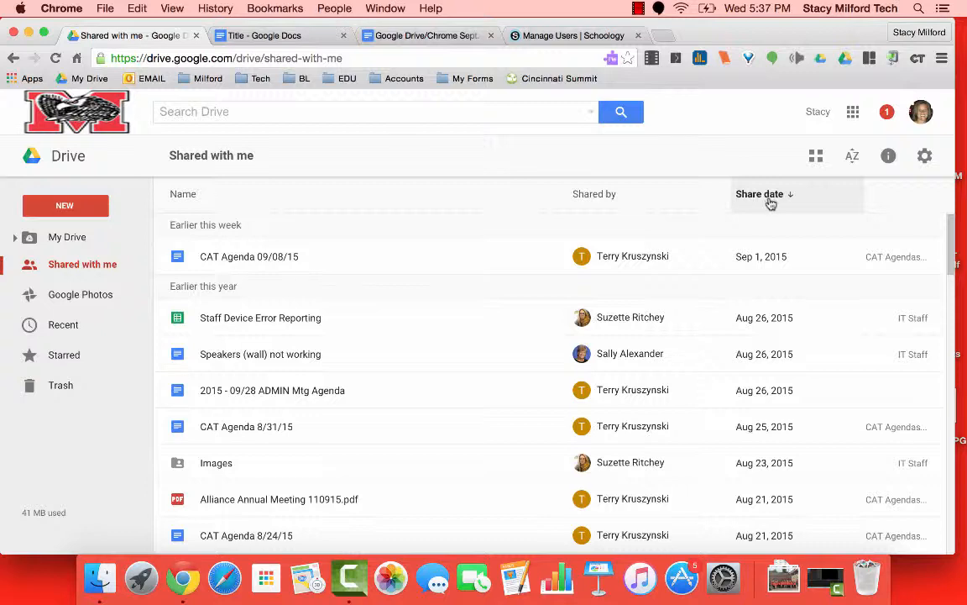
{"action": "scroll", "coordinate": [449, 334], "scroll_direction": "down", "scroll_amount": 3}
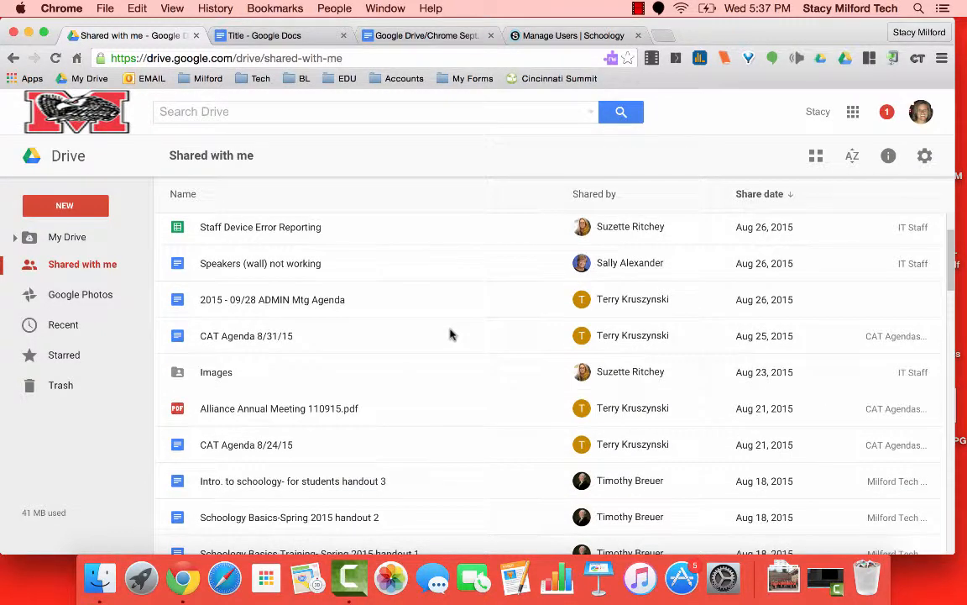
{"action": "scroll", "coordinate": [501, 365], "scroll_direction": "down", "scroll_amount": 1}
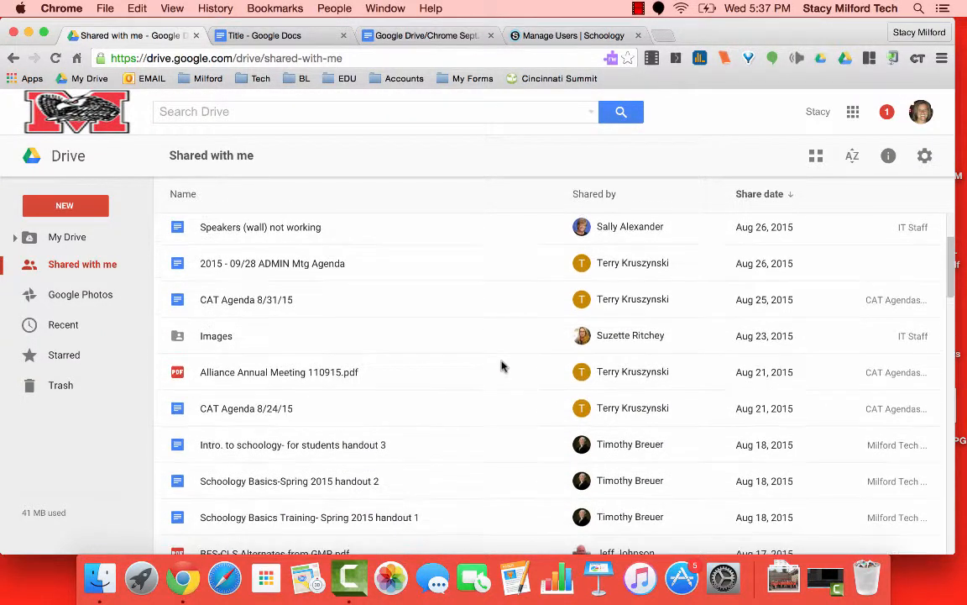
{"action": "scroll", "coordinate": [502, 365], "scroll_direction": "down", "scroll_amount": 1}
{"action": "scroll", "coordinate": [502, 365], "scroll_direction": "up", "scroll_amount": 1}
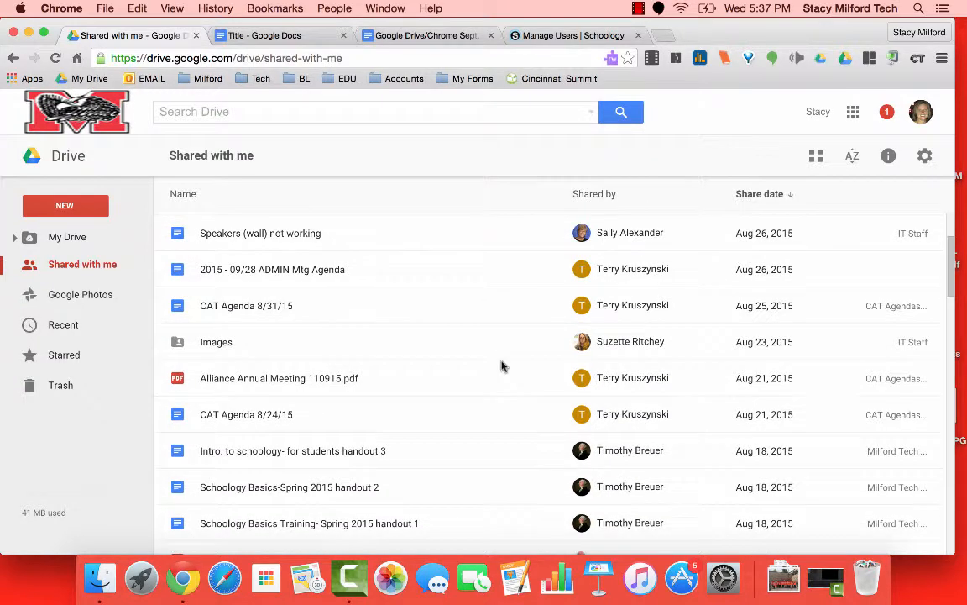
{"action": "scroll", "coordinate": [501, 366], "scroll_direction": "up", "scroll_amount": 3}
Select the Images folder in Shared with me and view its available actions and Add To destinations, without adding it anywhere
{"action": "left_click", "coordinate": [373, 459]}
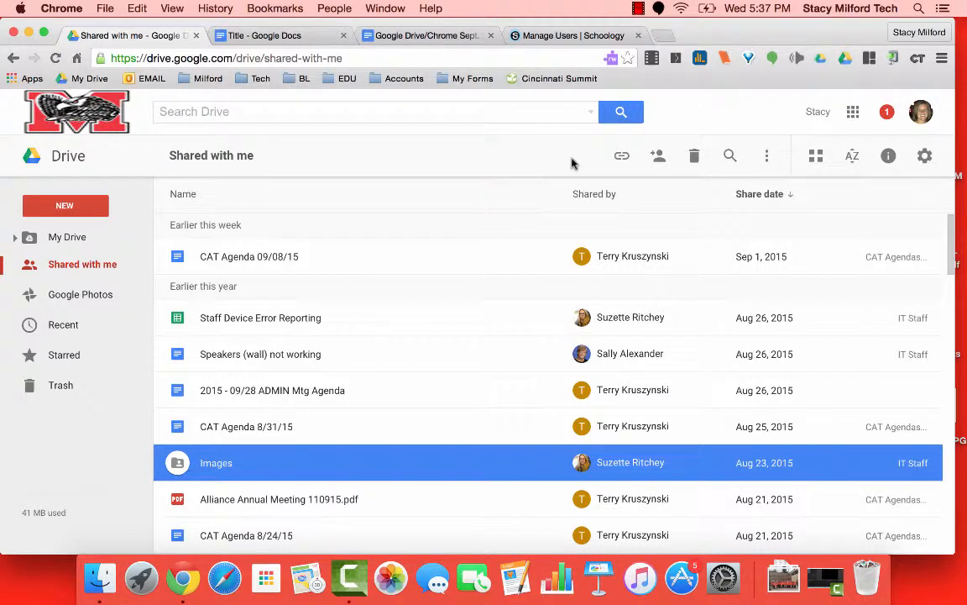
{"action": "left_click", "coordinate": [771, 156]}
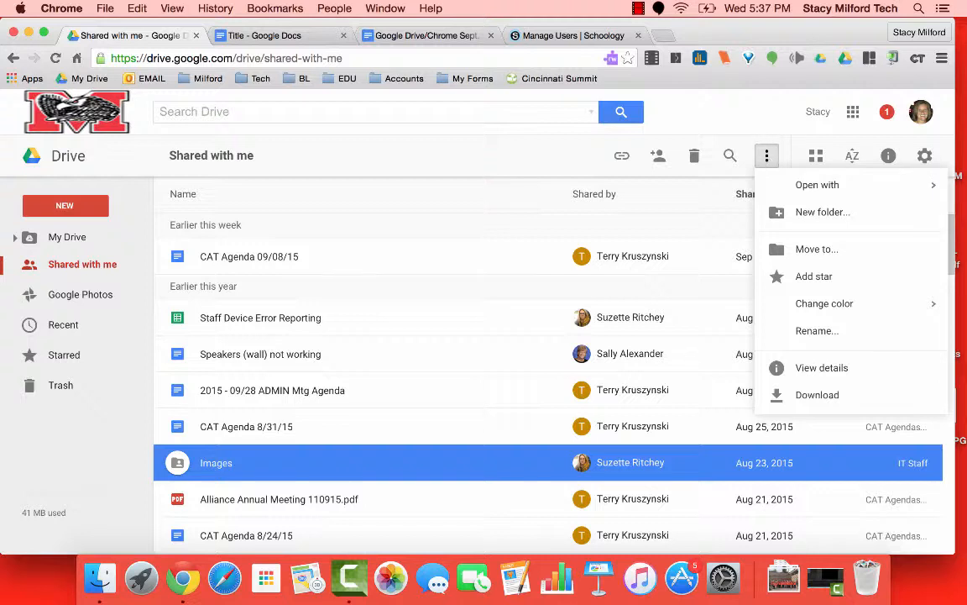
{"action": "left_click", "coordinate": [471, 477]}
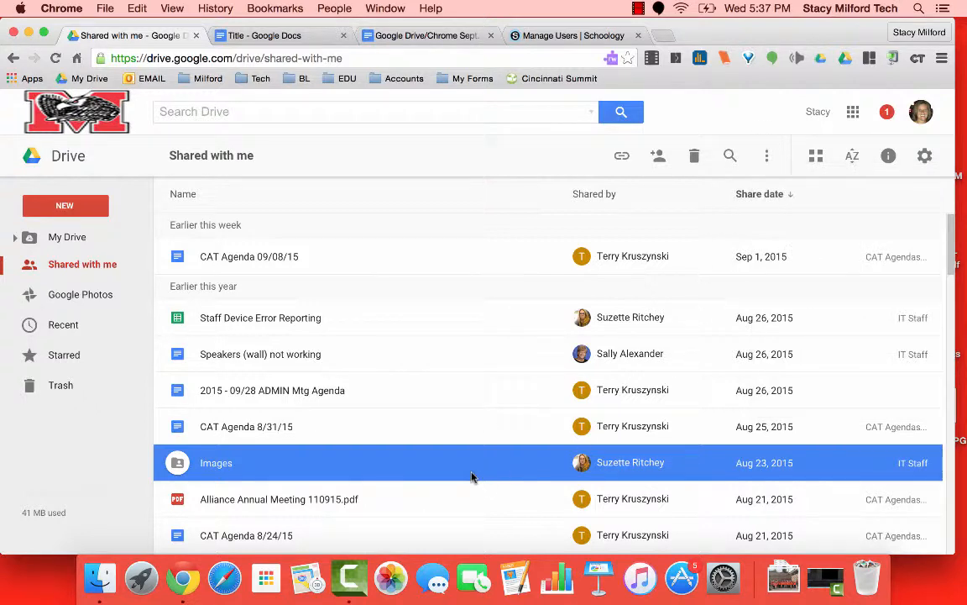
{"action": "key", "text": "shift+z"}
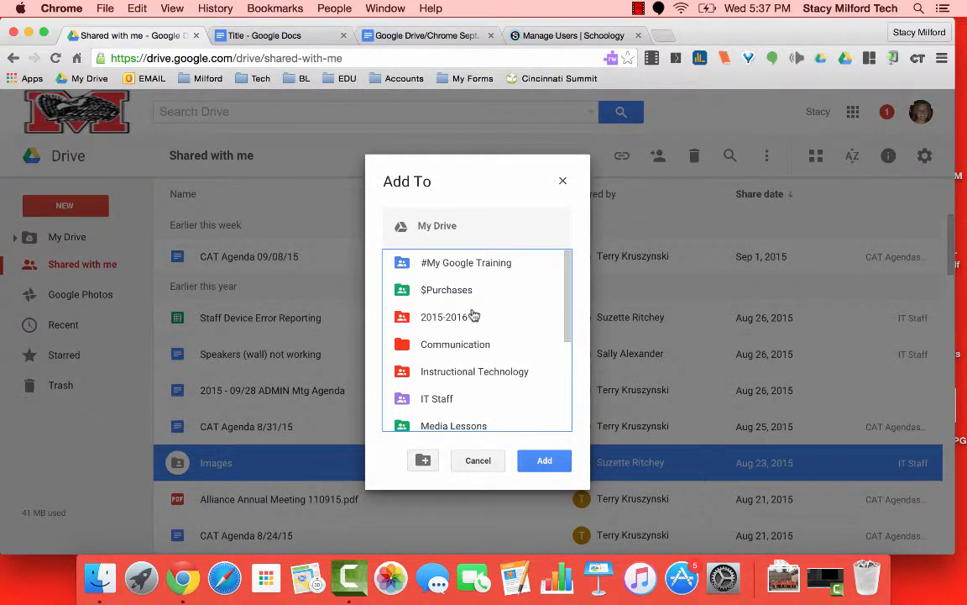
{"action": "left_click", "coordinate": [563, 182]}
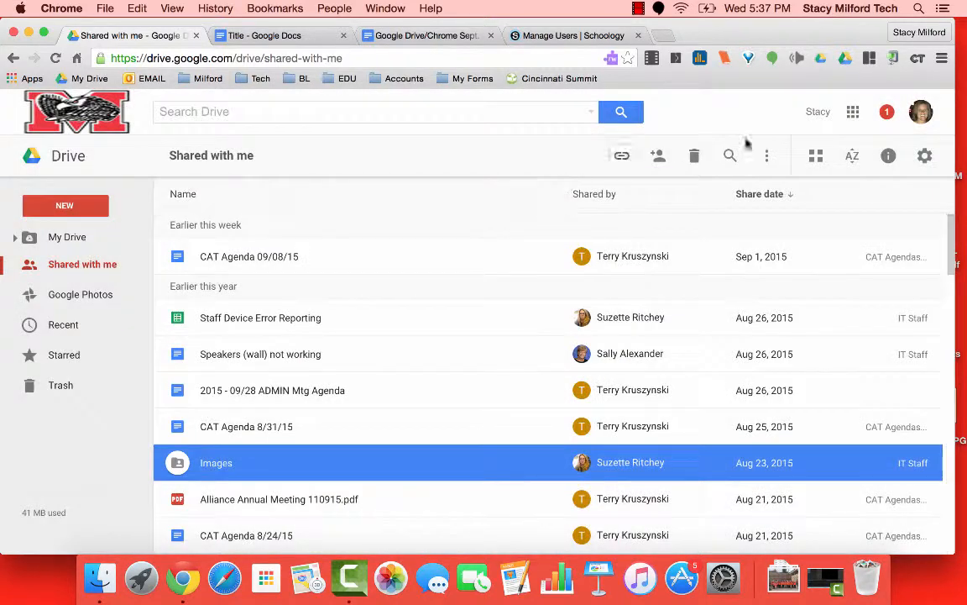
View the Move To destinations for the selected Images folder, and close the dialog without moving it
{"action": "left_click", "coordinate": [767, 157]}
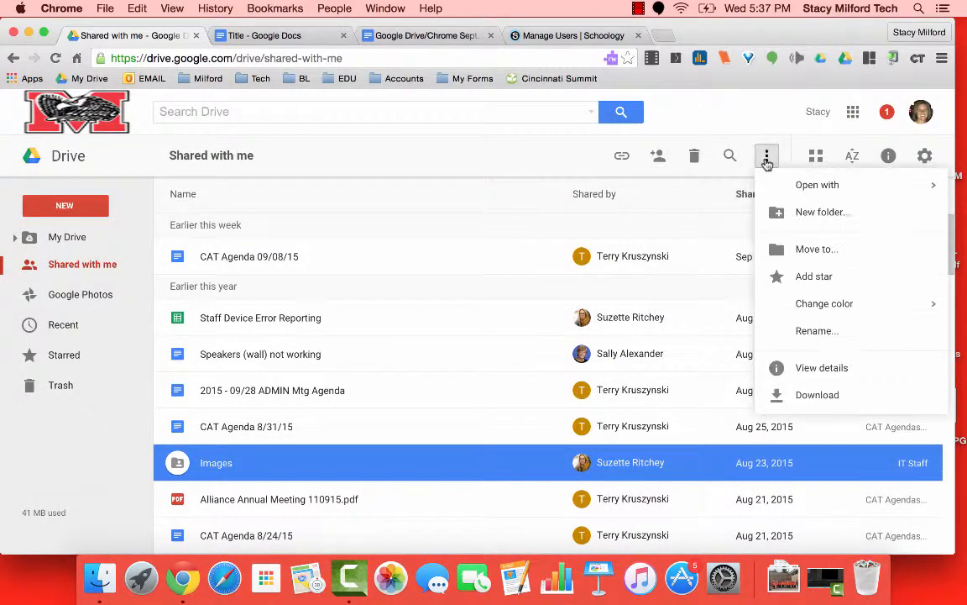
{"action": "left_click", "coordinate": [798, 249]}
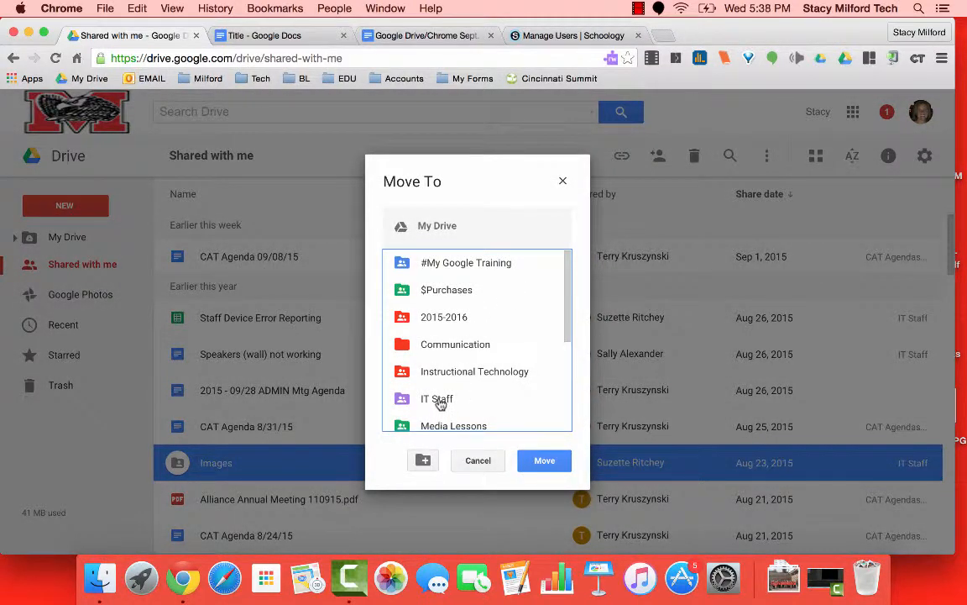
{"action": "left_click", "coordinate": [563, 183]}
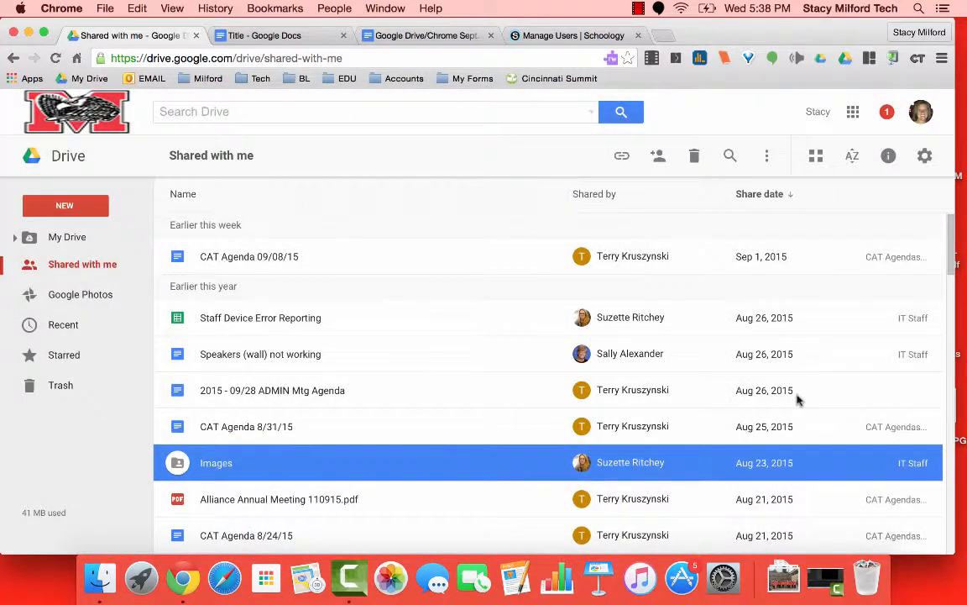